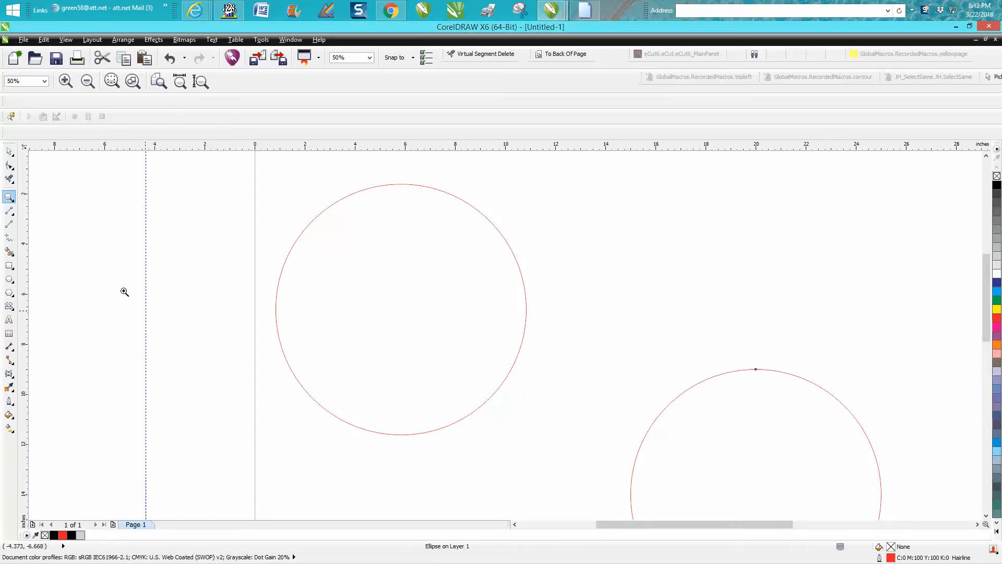
Remove the vertical guideline left of the circles
left_click(12, 152)
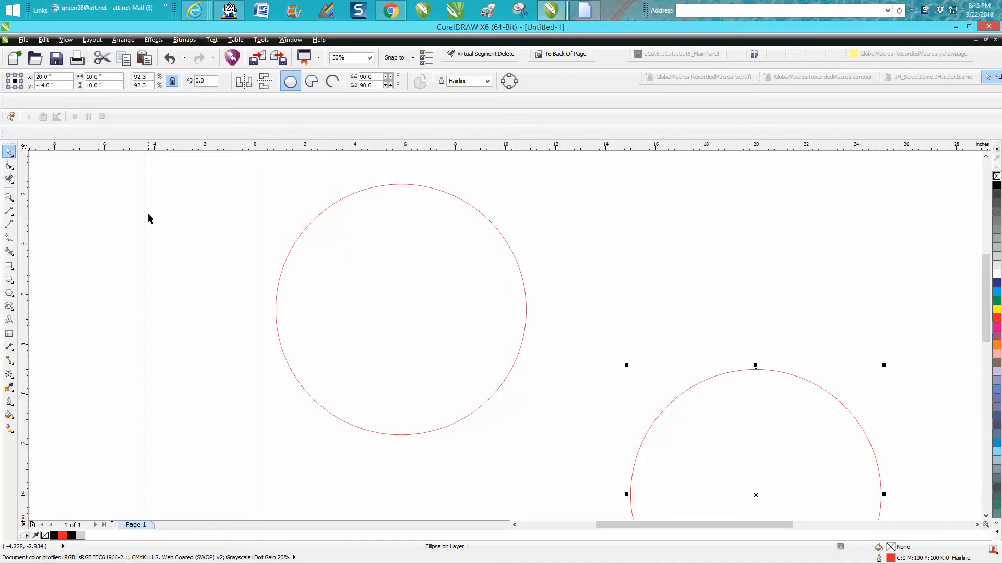
left_click(145, 277)
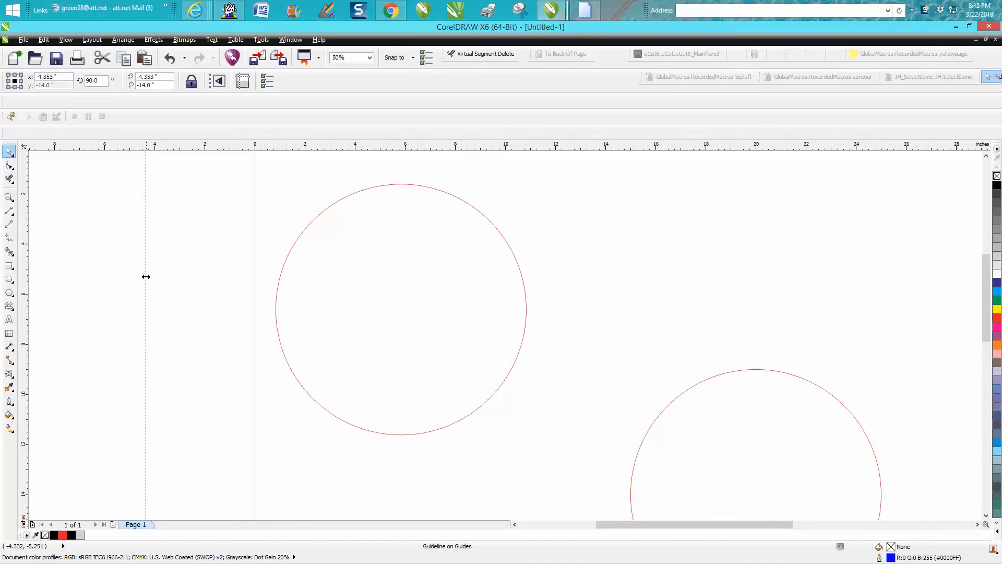
key("Delete")
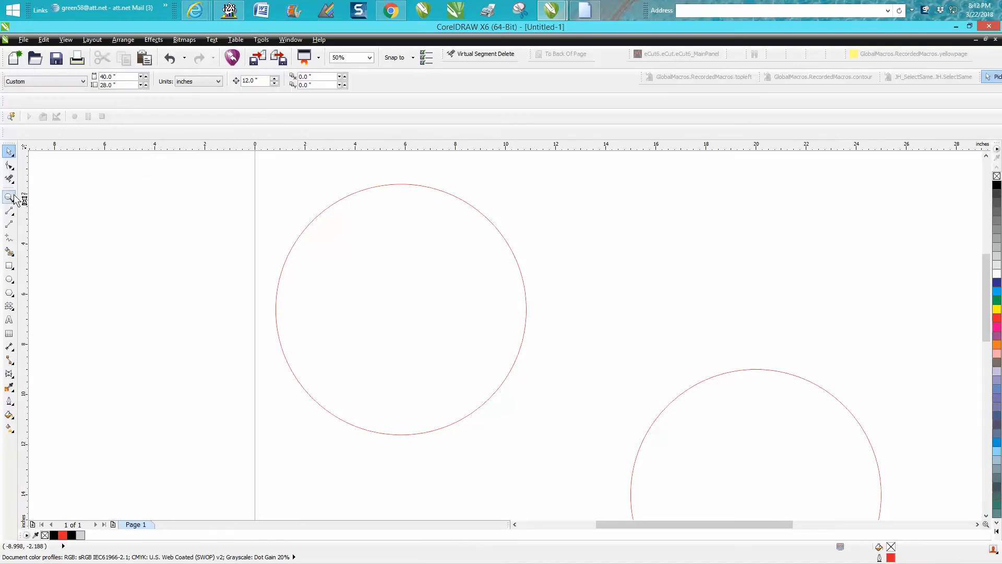
Zoom in on the upper circle where the dashed arc meets the solid arc
left_click(10, 199)
left_click_drag(372, 169, 452, 213)
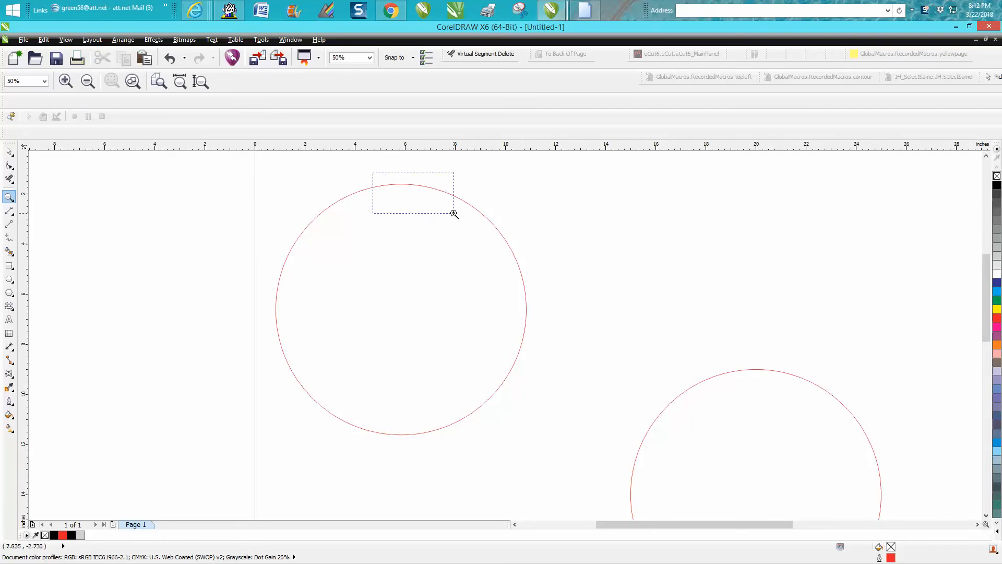
left_click_drag(319, 233, 454, 303)
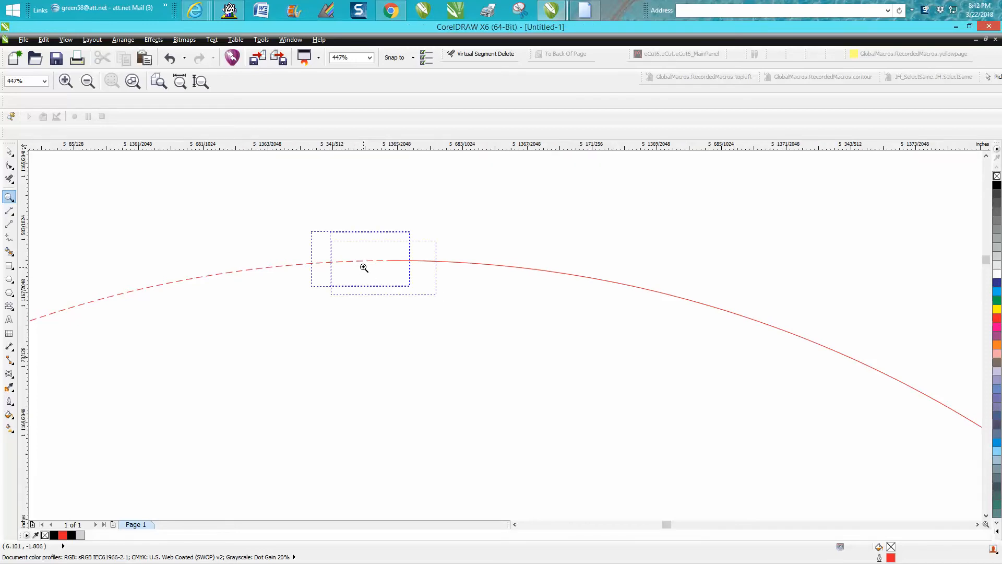
scroll(387, 268, "down", 2)
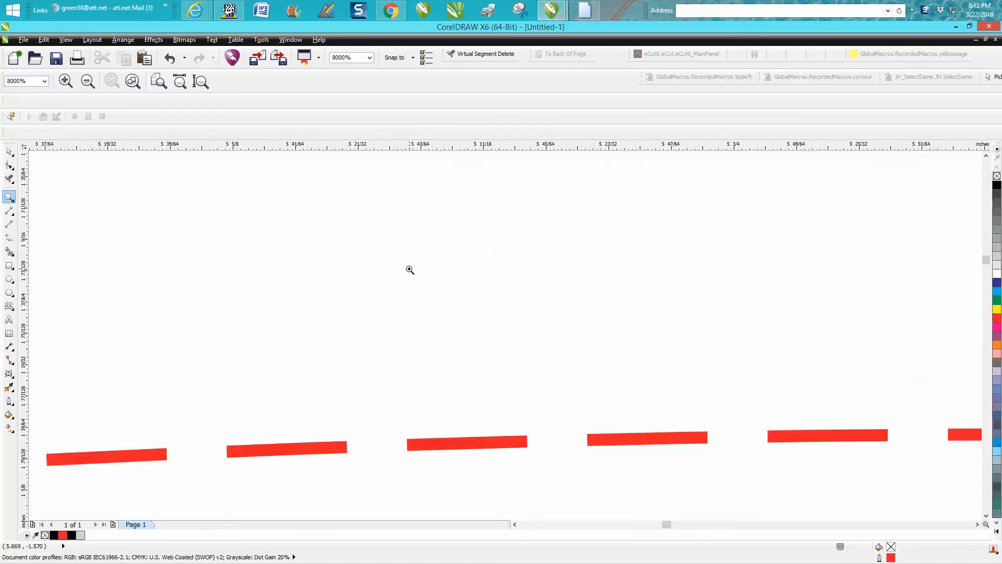
scroll(407, 270, "down", 2)
scroll(462, 278, "down", 2)
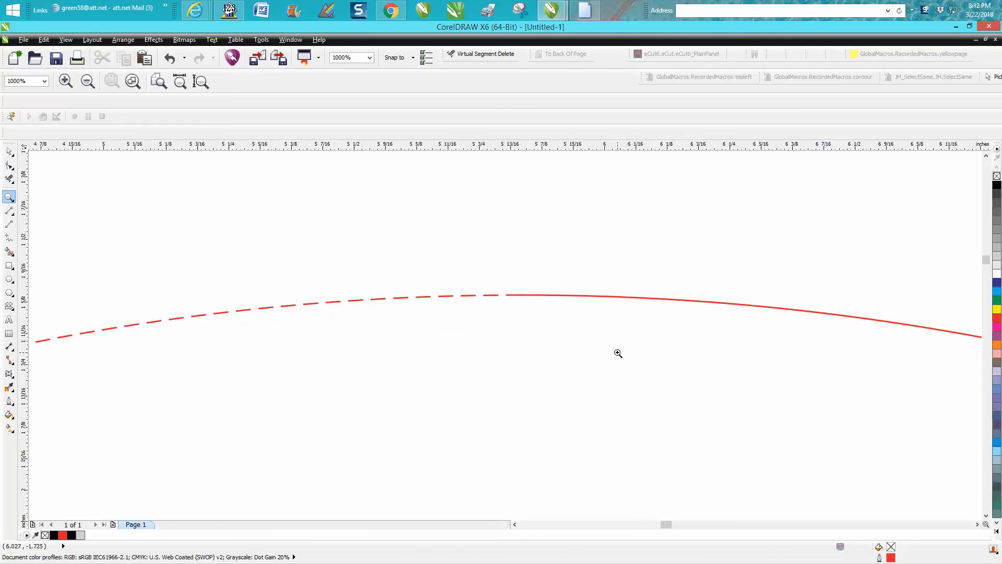
scroll(618, 354, "up", 1)
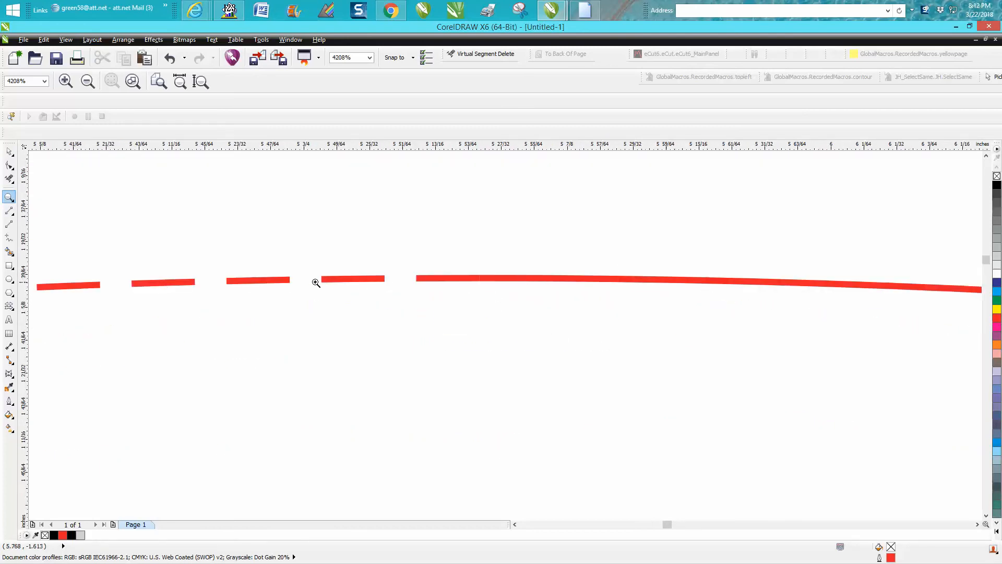
scroll(316, 284, "down", 1)
scroll(275, 283, "down", 1)
scroll(270, 282, "down", 2)
scroll(270, 281, "down", 2)
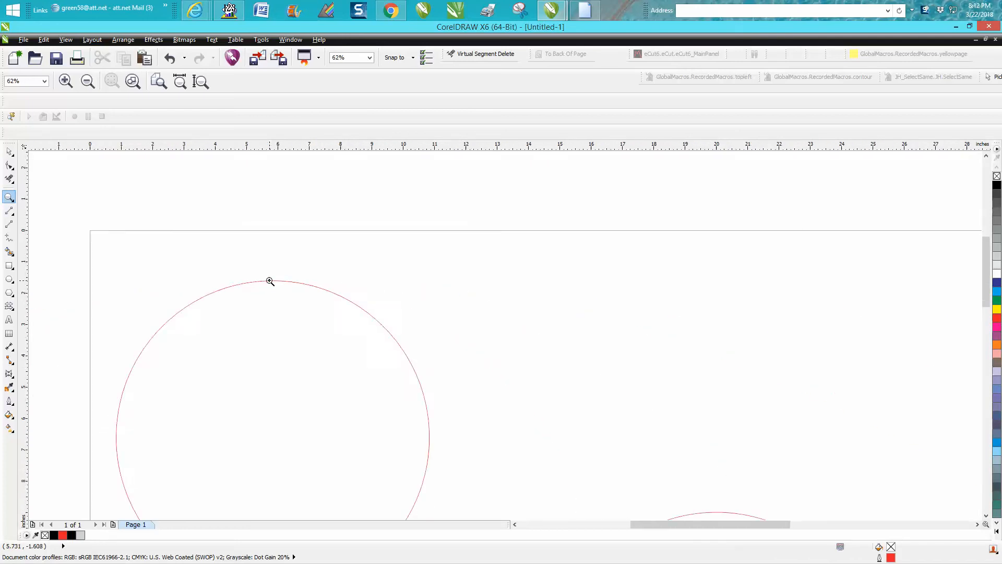
scroll(270, 281, "down", 2)
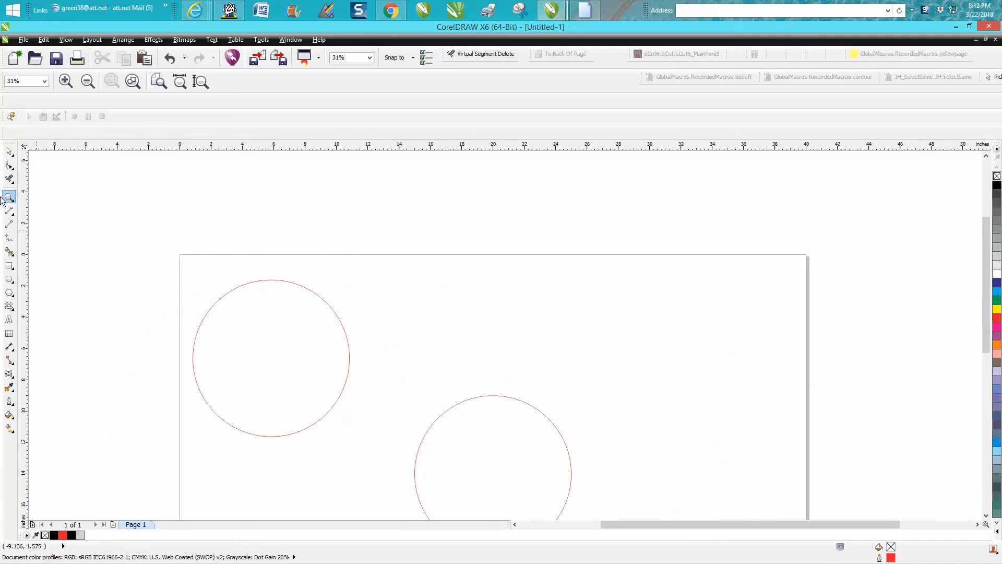
Delete both halves of the upper circle, leaving the single lower circle deselected
left_click(10, 152)
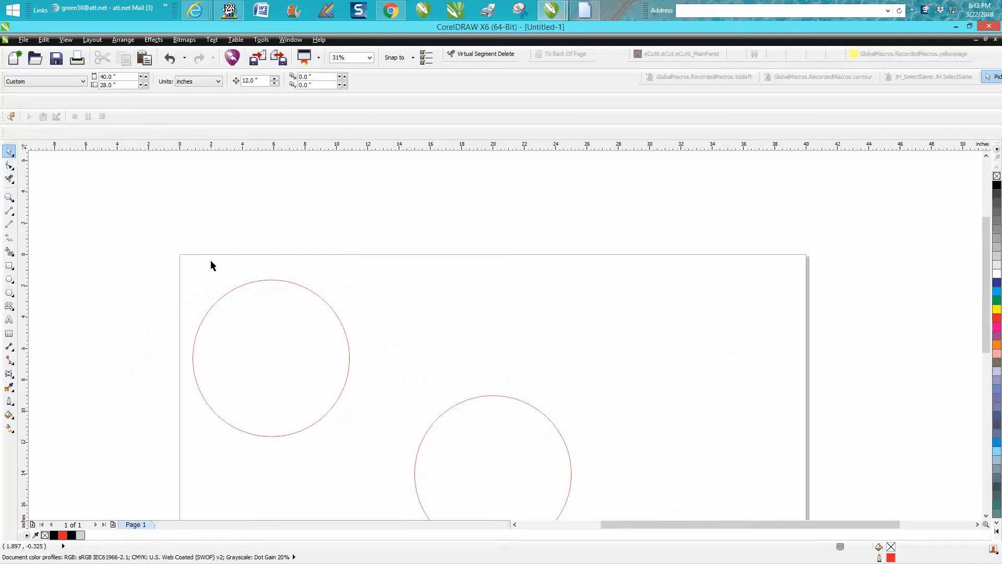
left_click_drag(175, 252, 368, 442)
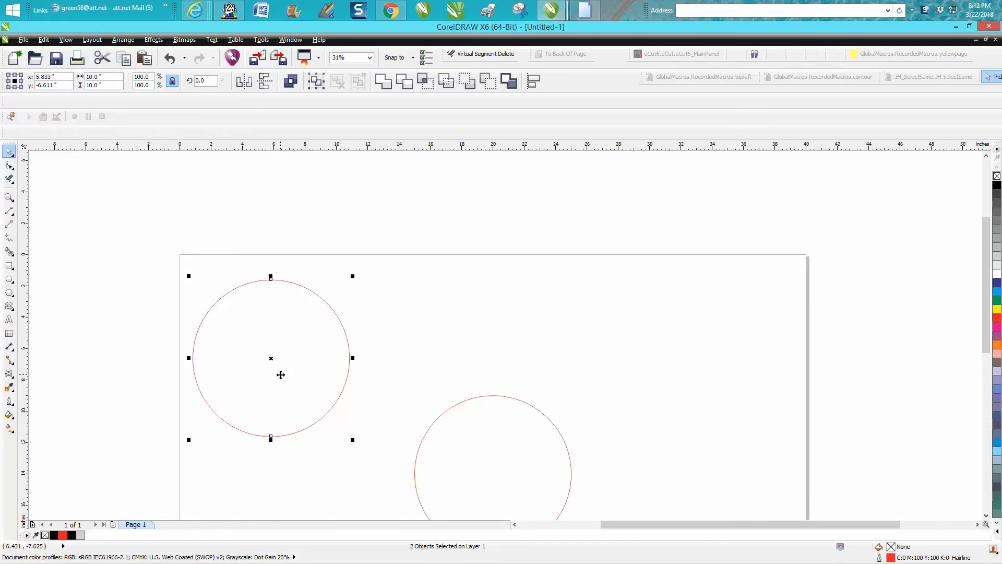
key("Delete")
left_click(539, 408)
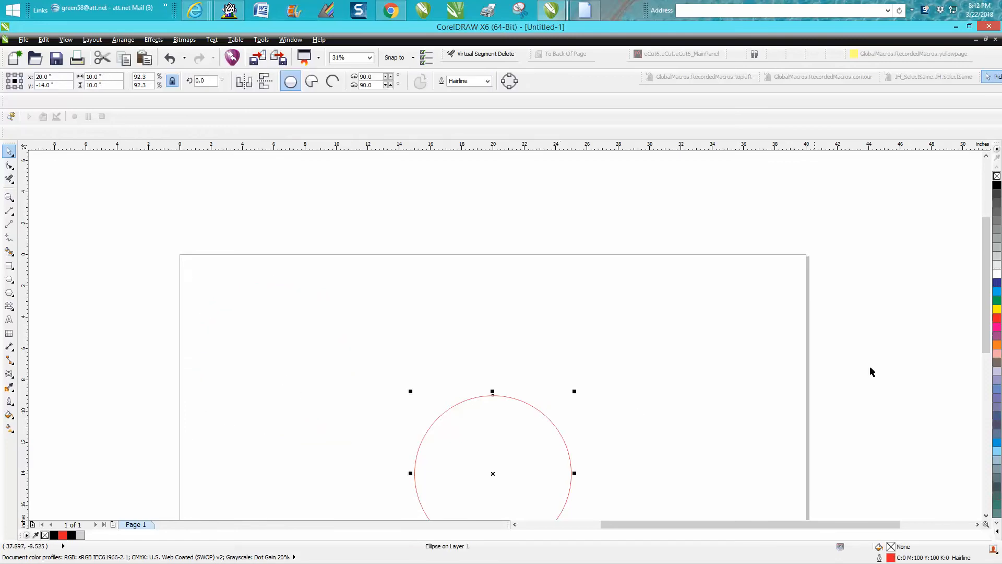
left_click_drag(987, 282, 987, 310)
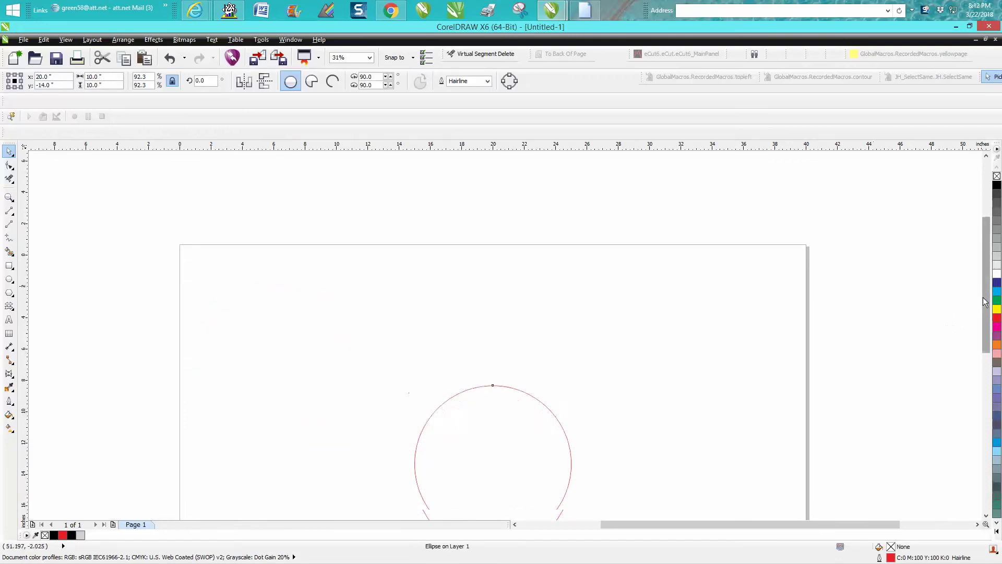
left_click(209, 162)
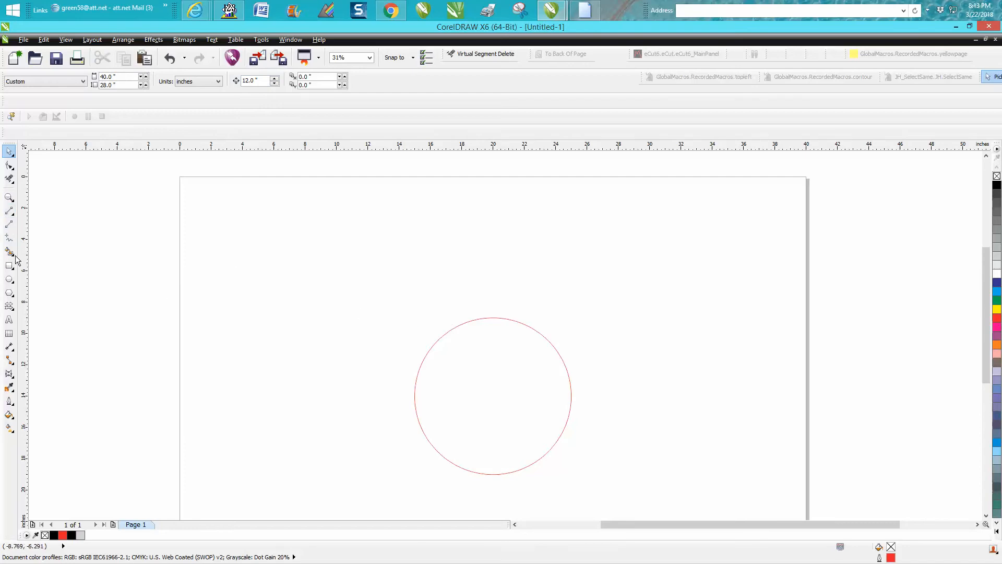
Draw a vertical line down the page and centre it on the circle
left_click(10, 210)
left_click_drag(308, 209, 308, 452)
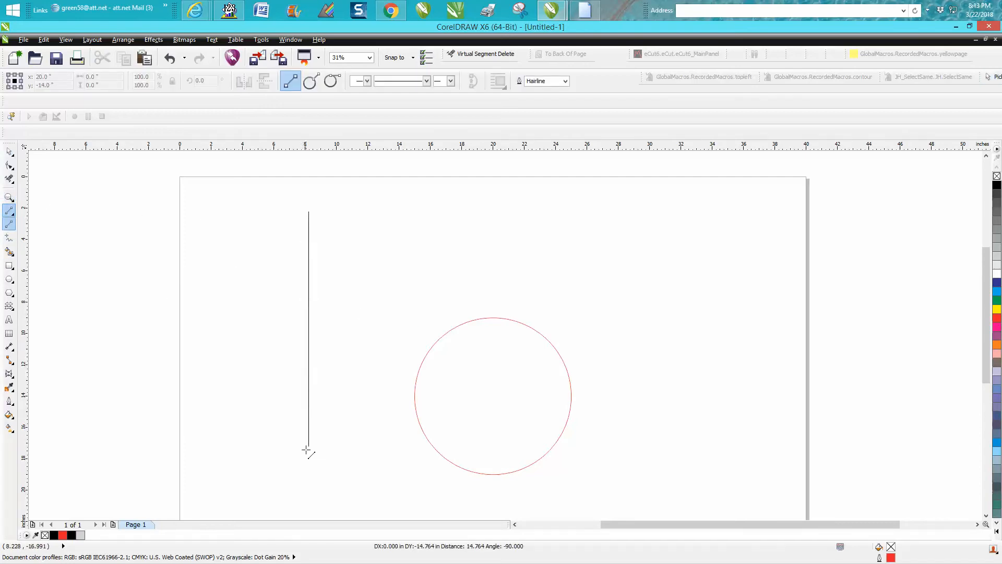
key("p")
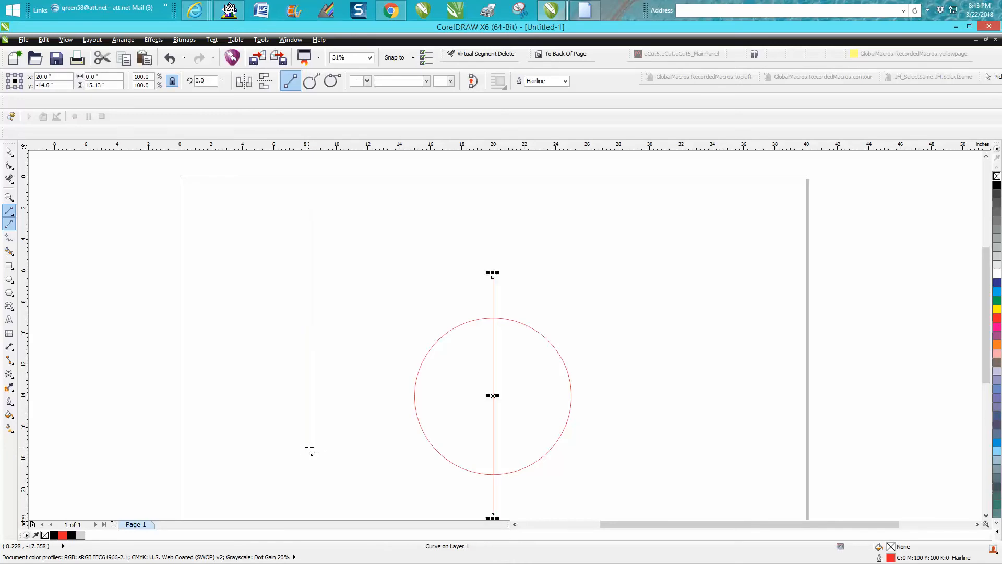
Duplicate the circle so a copy sits to its left
left_click(10, 151)
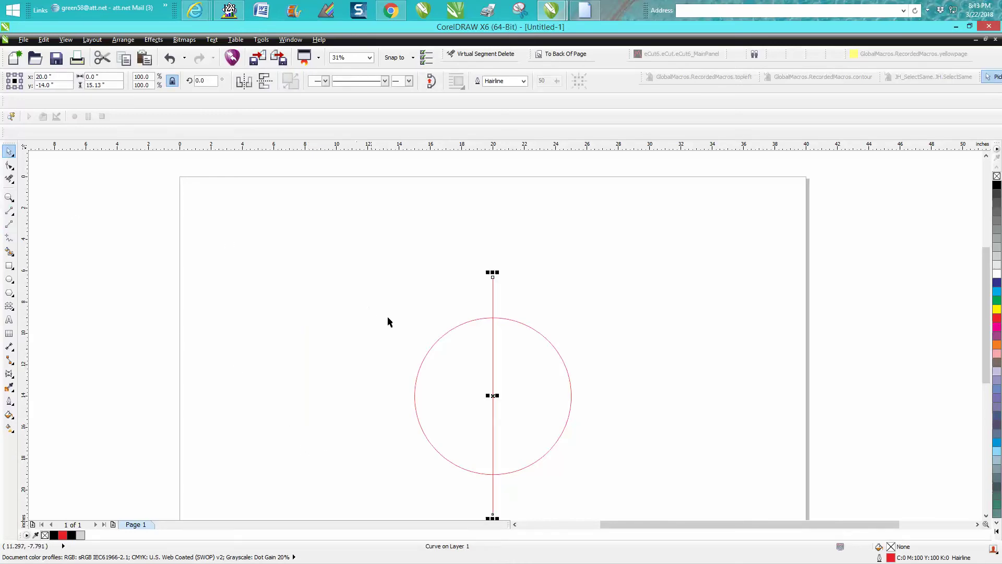
left_click(443, 337)
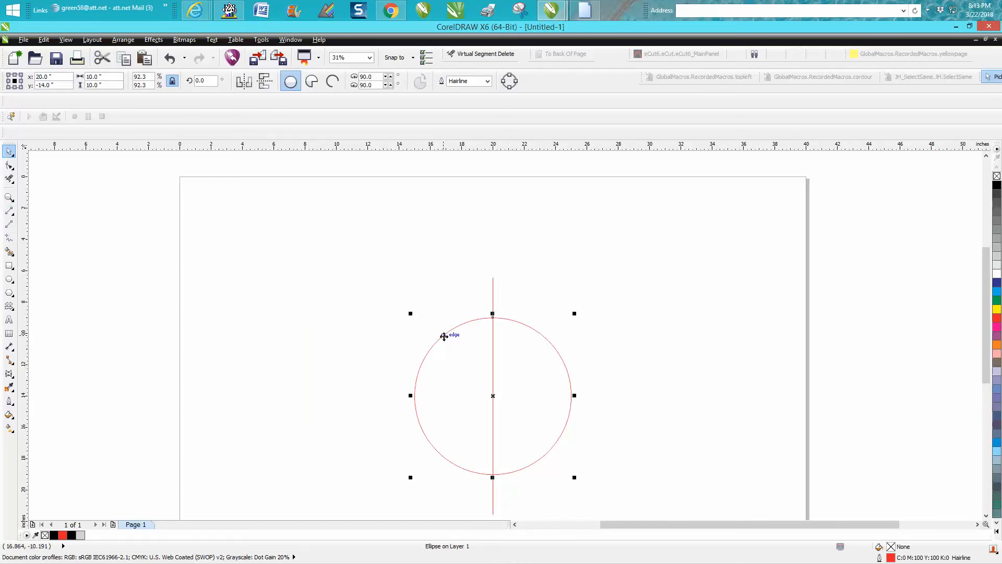
key("ctrl+d")
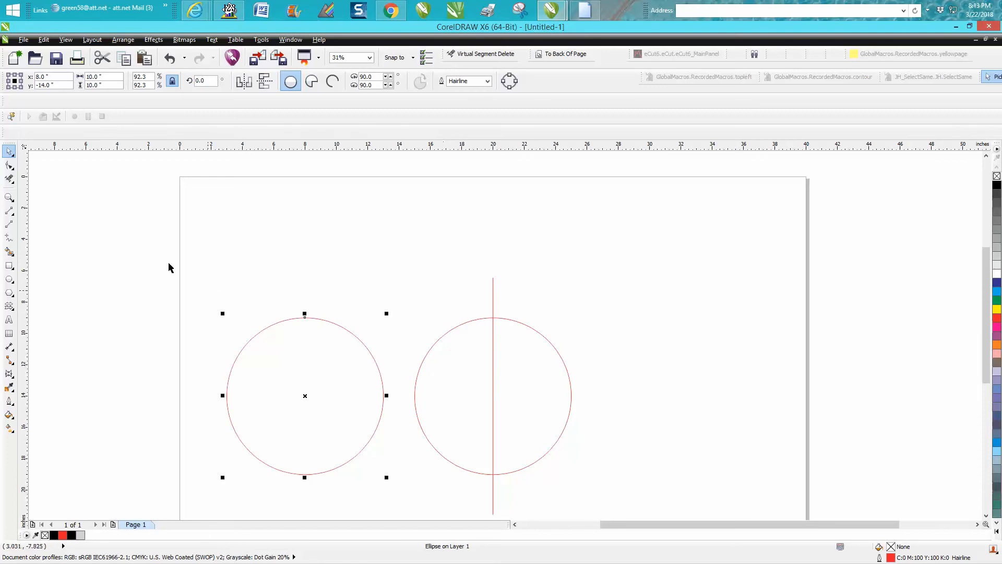
Cut away the right circle's left half and nudge the remaining arc rightward
left_click(11, 179)
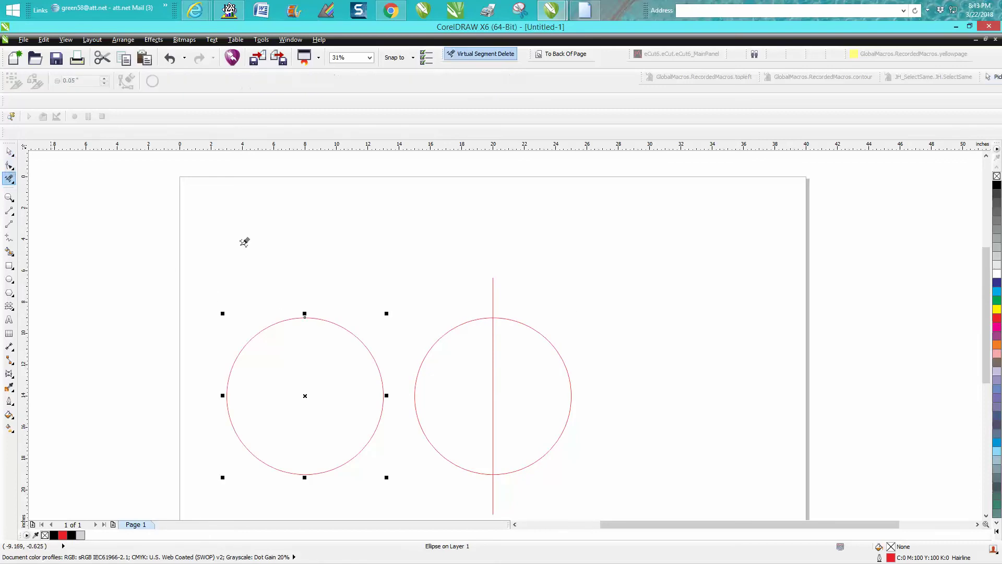
left_click(476, 315)
left_click(10, 151)
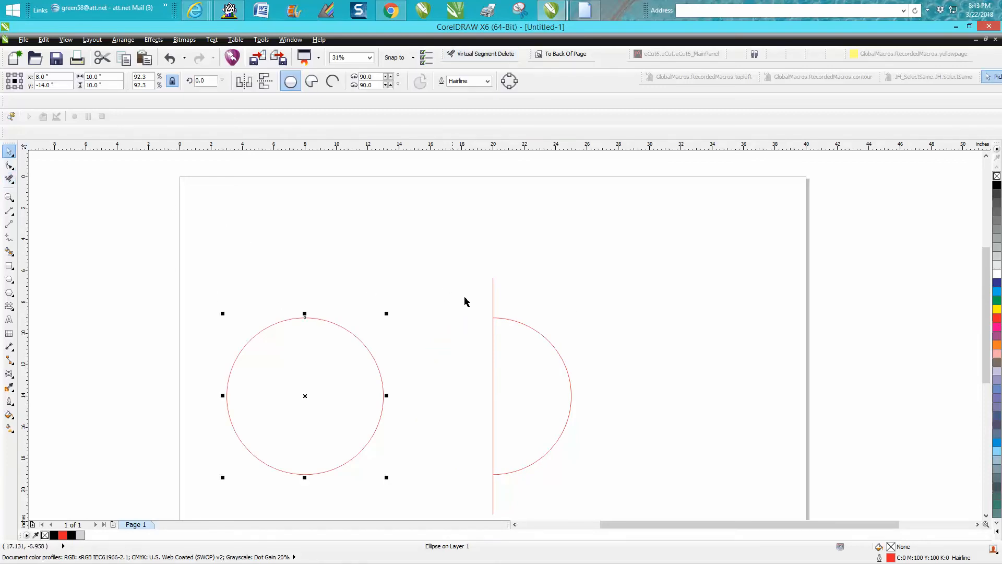
left_click(550, 346)
key("Right")
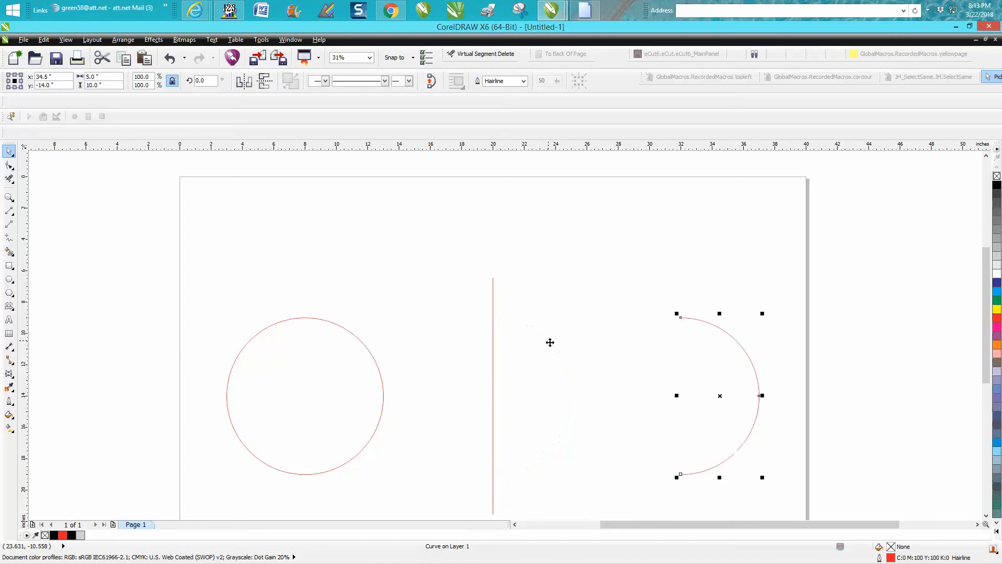
Nudge the full left circle right onto the vertical line
left_click(377, 360)
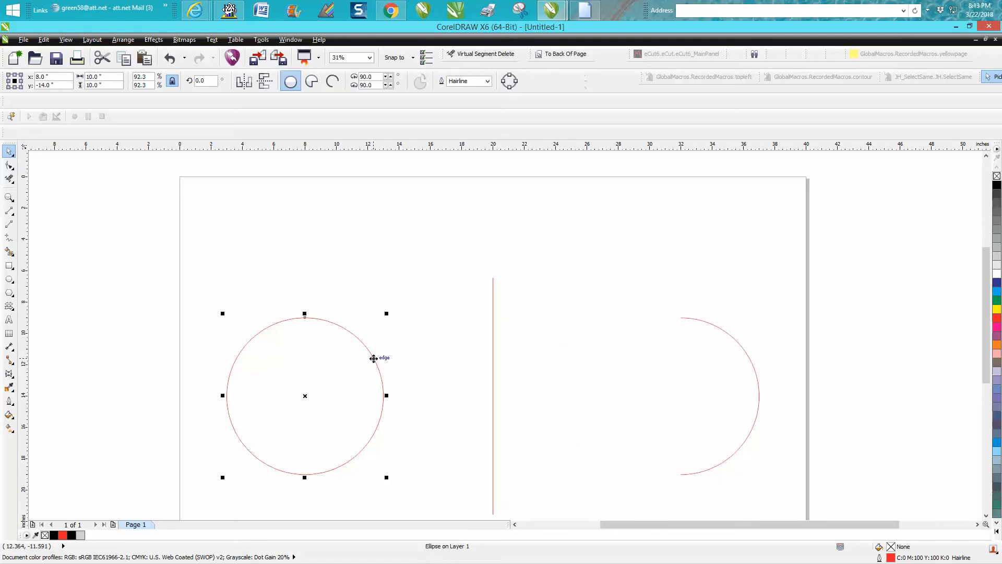
key("Right")
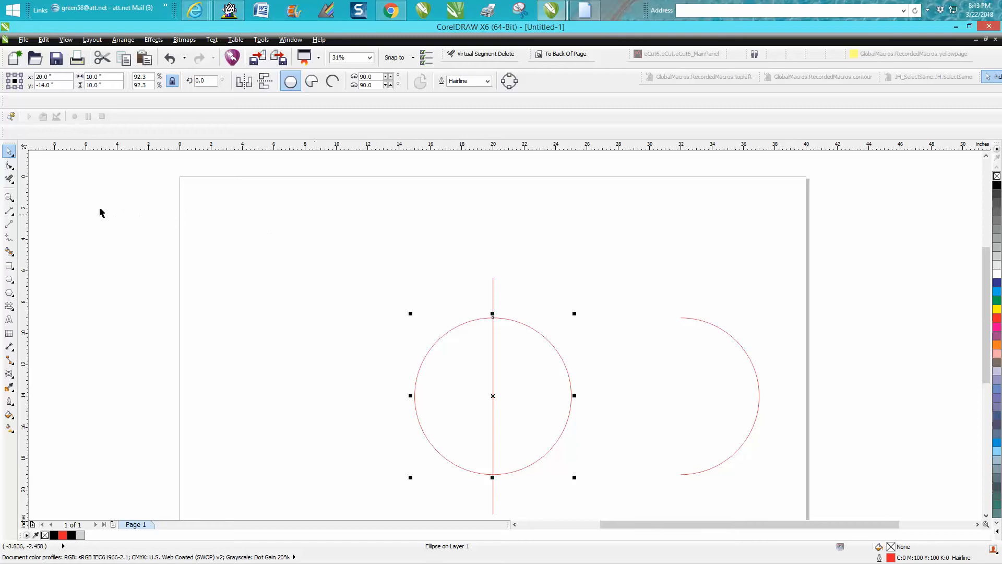
Cut away the circle's right half, delete the vertical line, and select the left arc
left_click(10, 180)
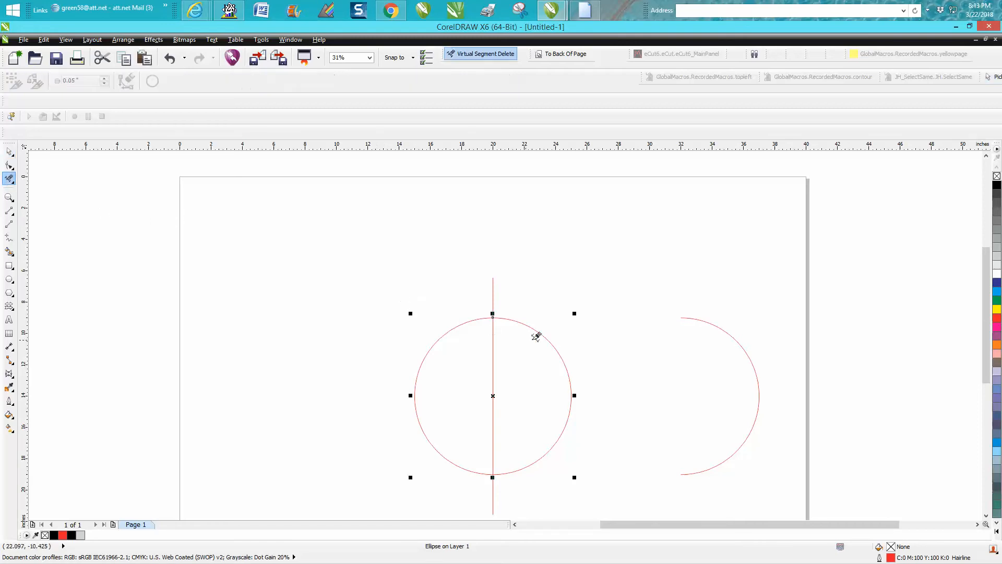
left_click(540, 328)
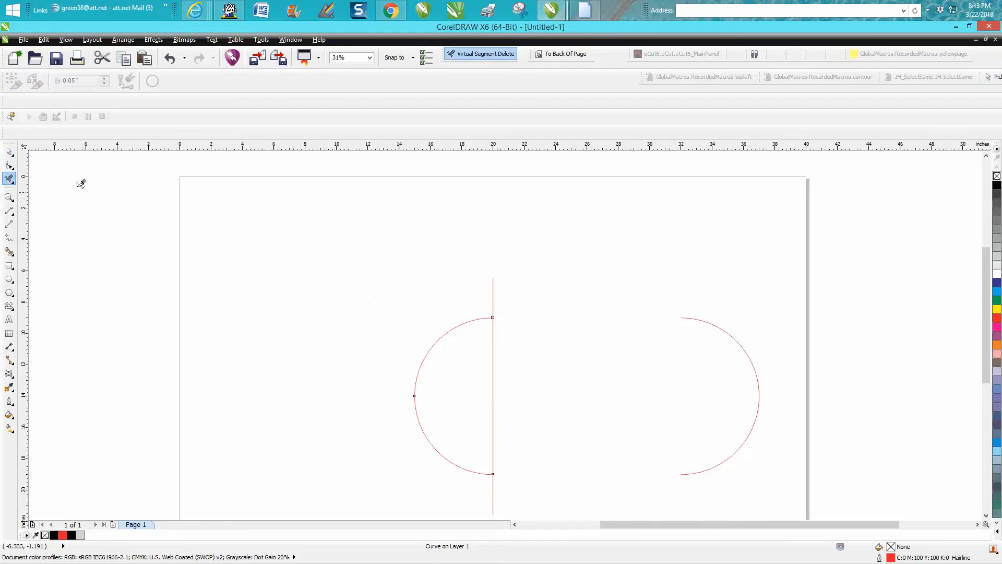
left_click(10, 154)
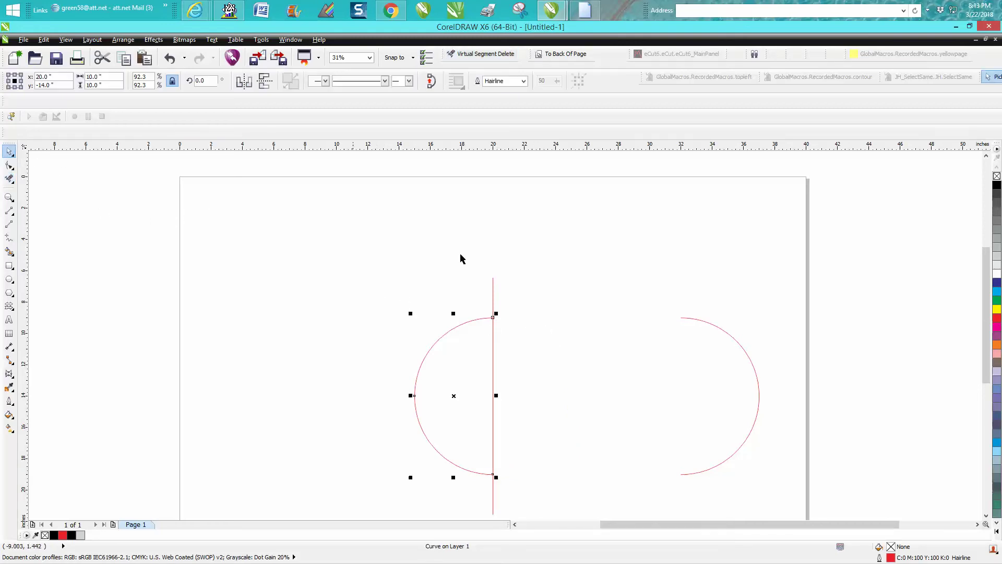
left_click(494, 294)
key("Delete")
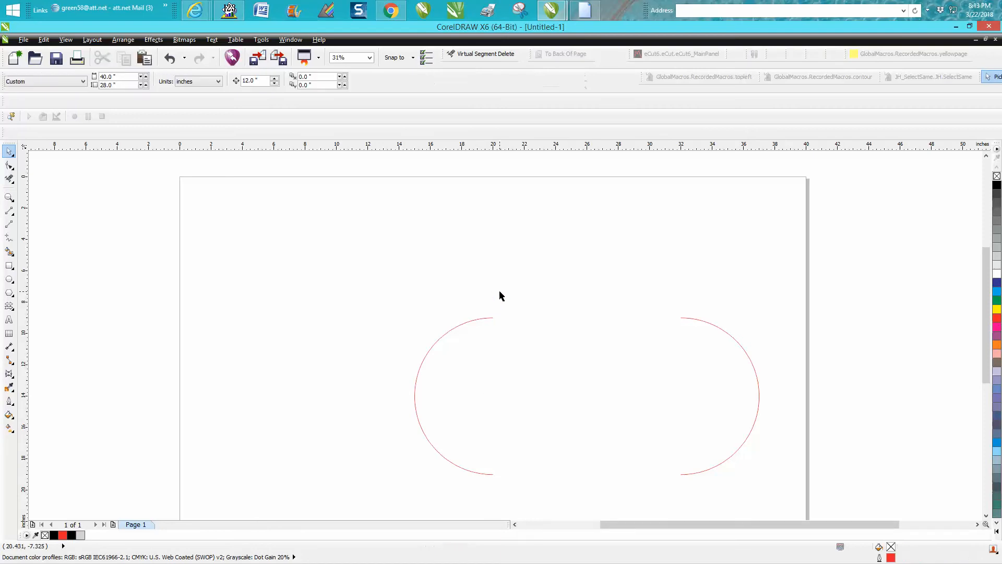
left_click(488, 317)
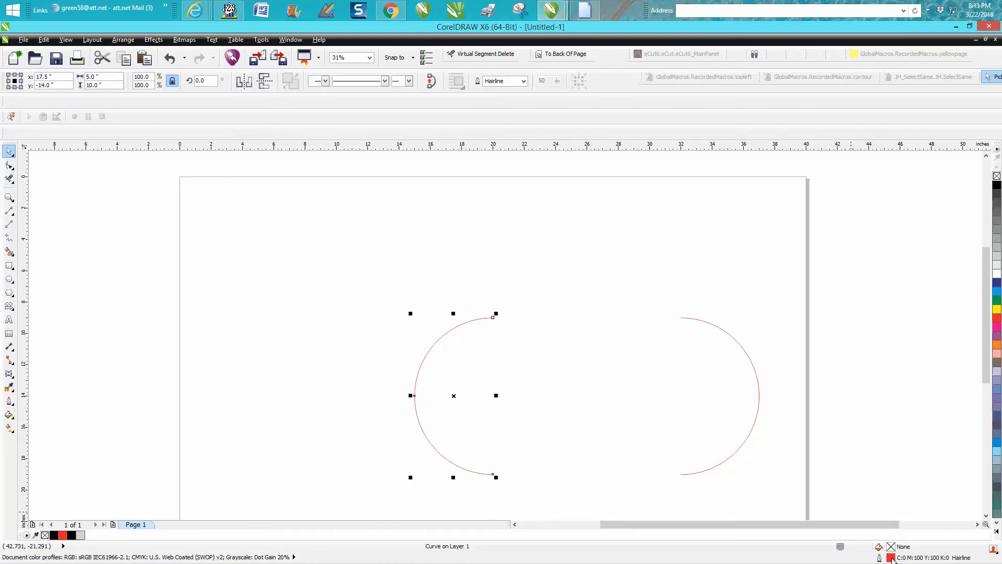
Give the left half-circle a dash-dot outline style via Outline Pen
key("F12")
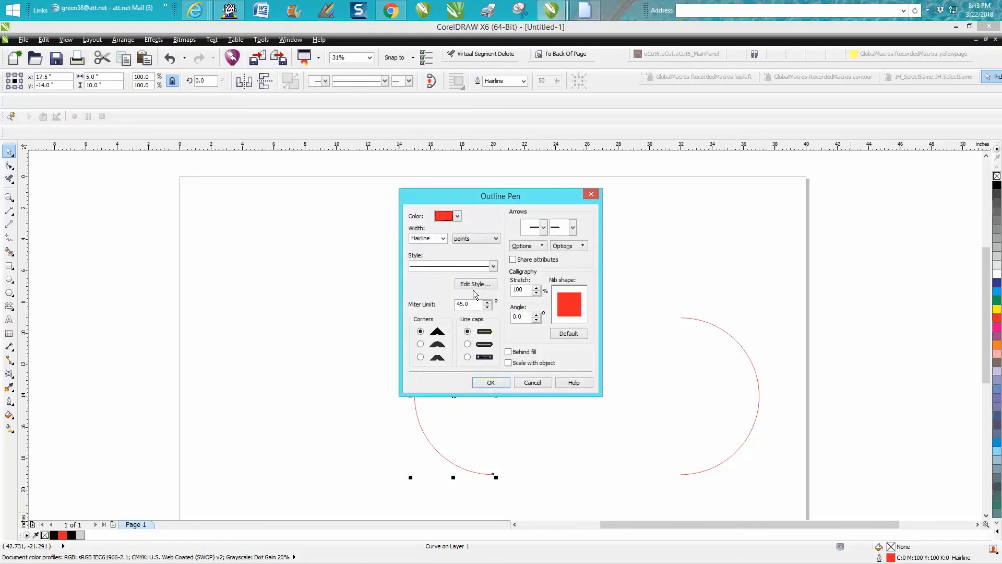
left_click(494, 267)
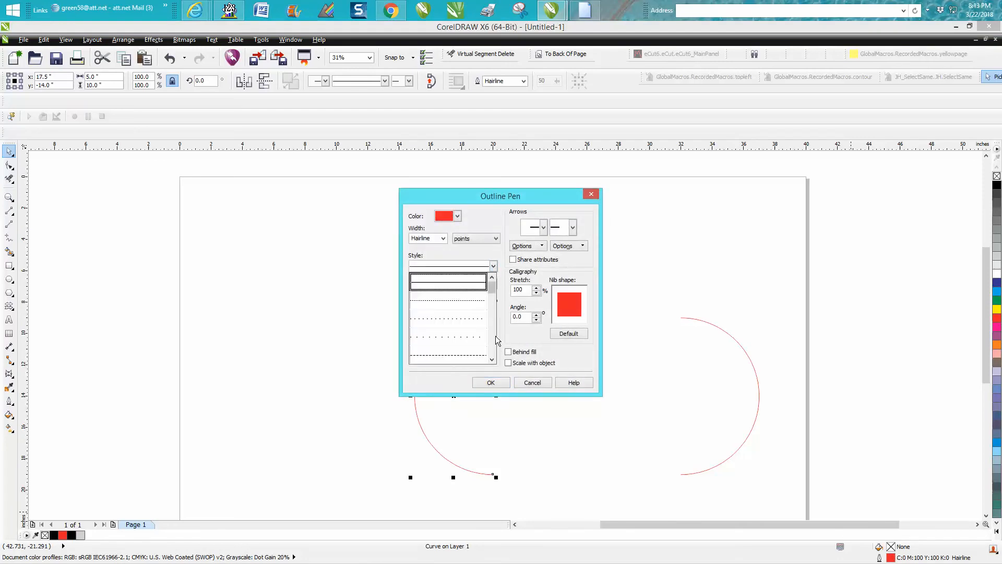
left_click_drag(492, 283, 494, 340)
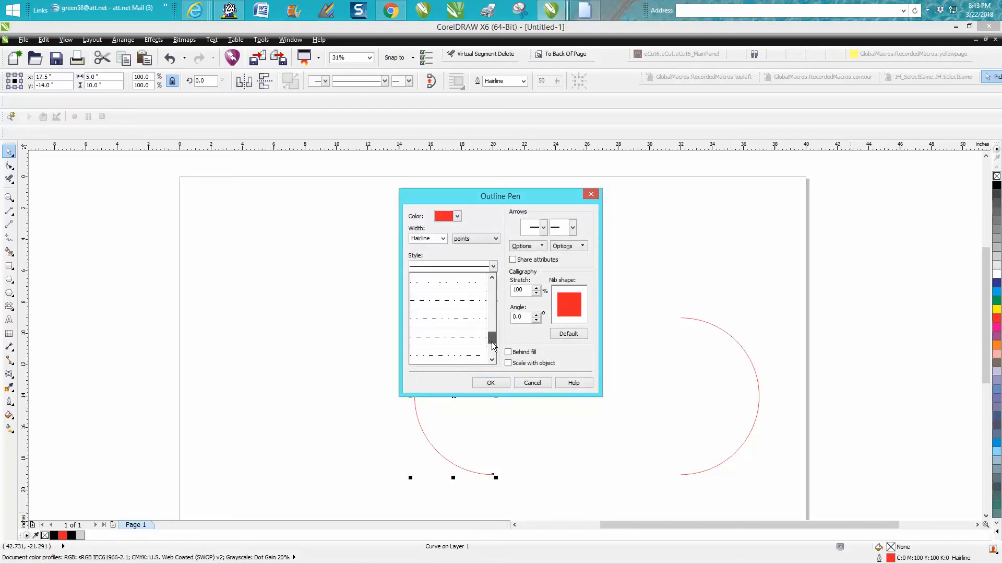
left_click(470, 322)
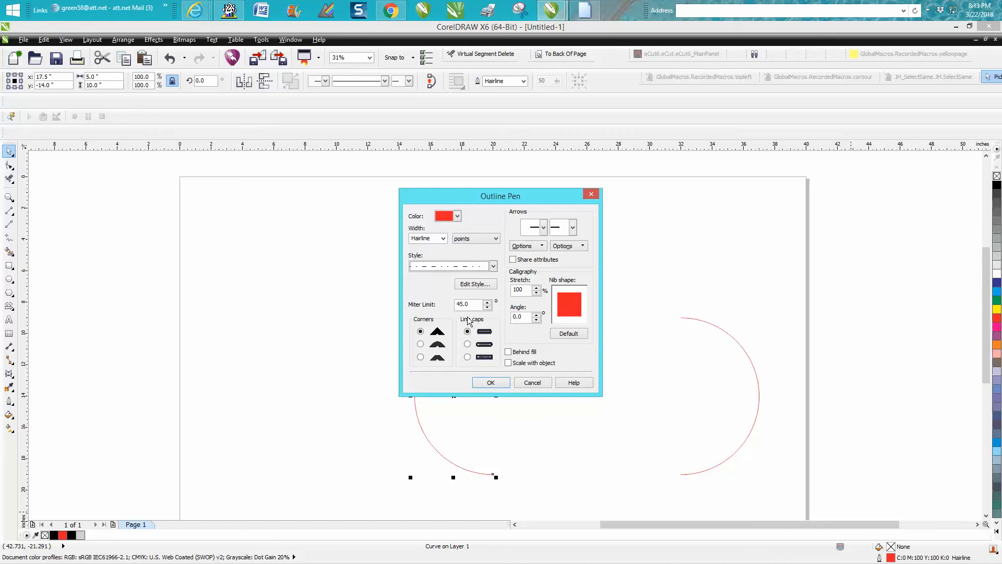
left_click(491, 382)
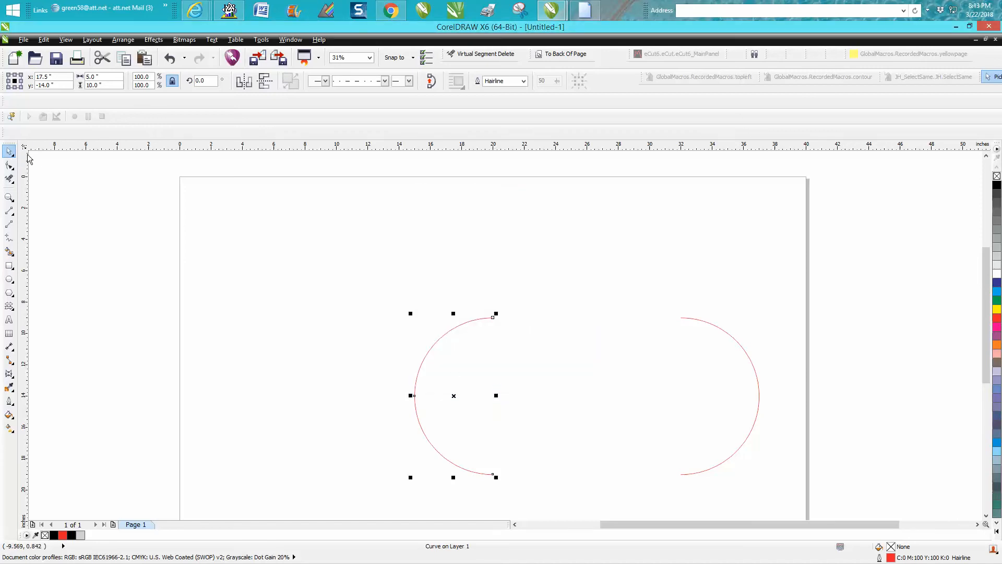
Move the dash-dot half to meet the solid right arc and zoom in on the join
key("Return")
left_click(11, 198)
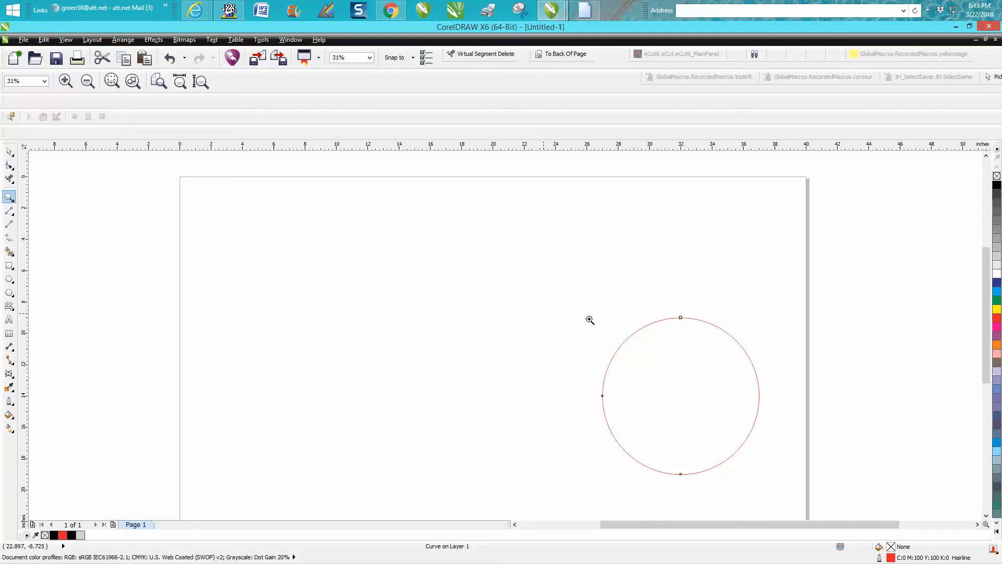
left_click_drag(670, 311, 694, 331)
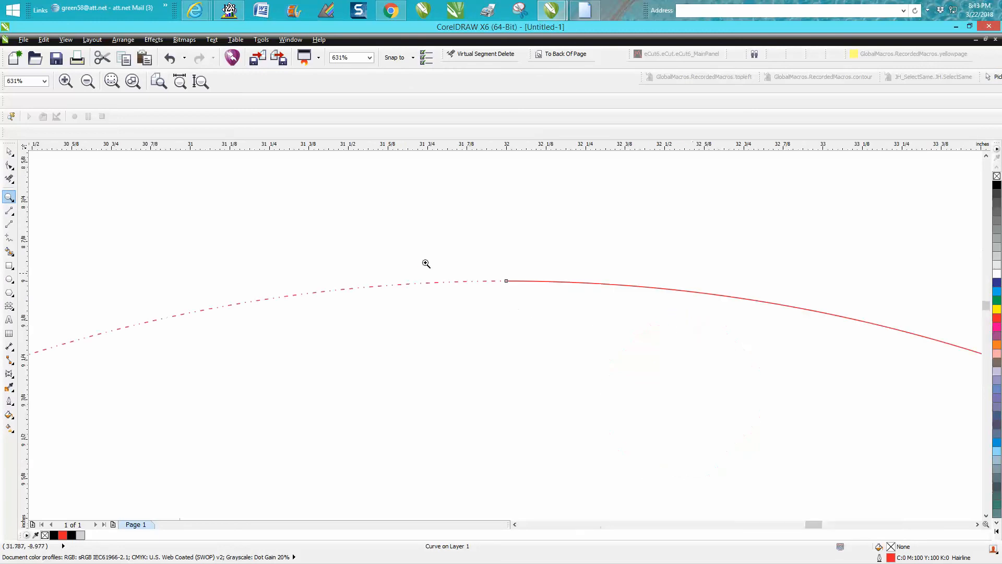
left_click_drag(424, 259, 559, 308)
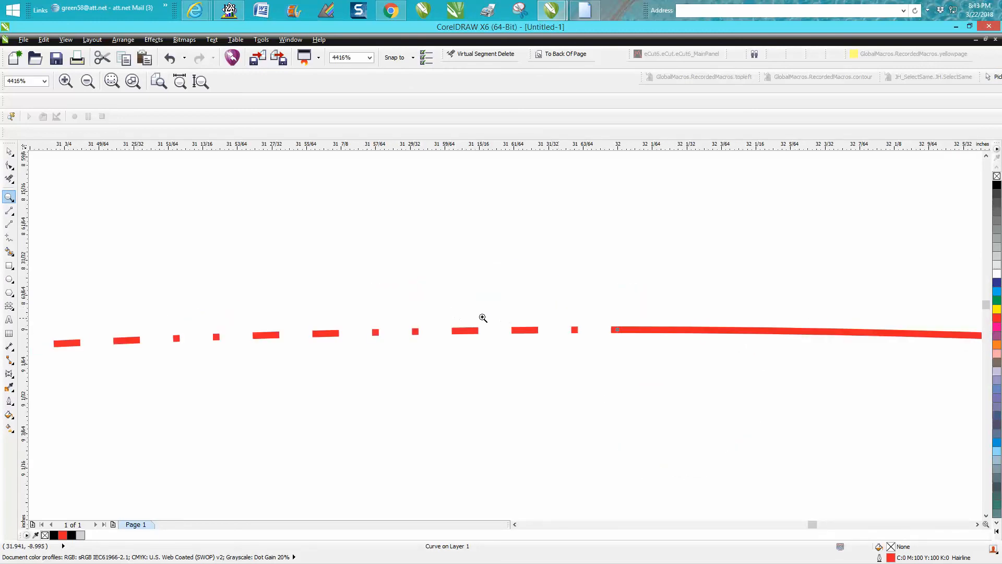
scroll(487, 315, "down", 1)
scroll(486, 315, "down", 1)
scroll(486, 316, "down", 1)
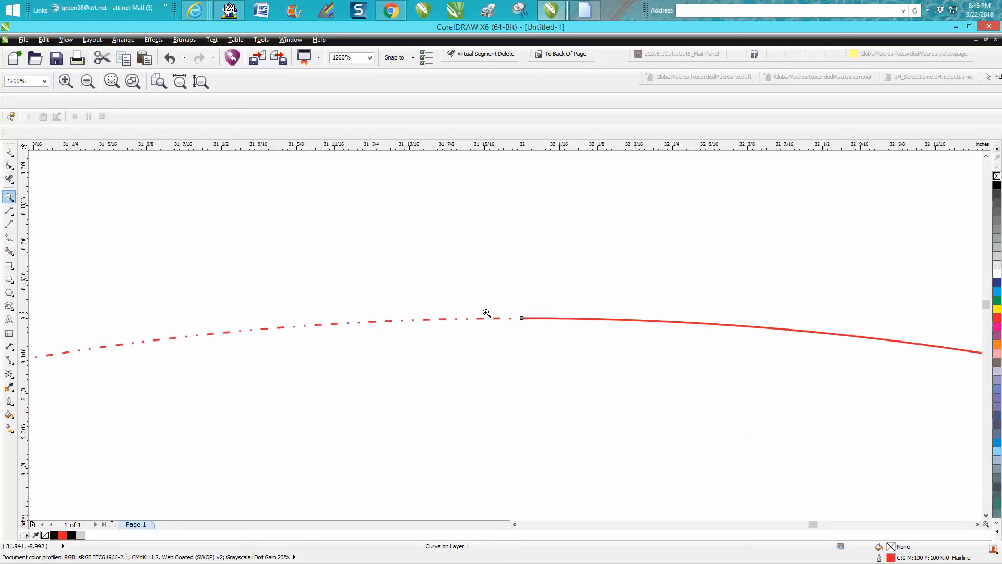
scroll(486, 315, "down", 1)
scroll(487, 311, "down", 1)
scroll(487, 312, "down", 3)
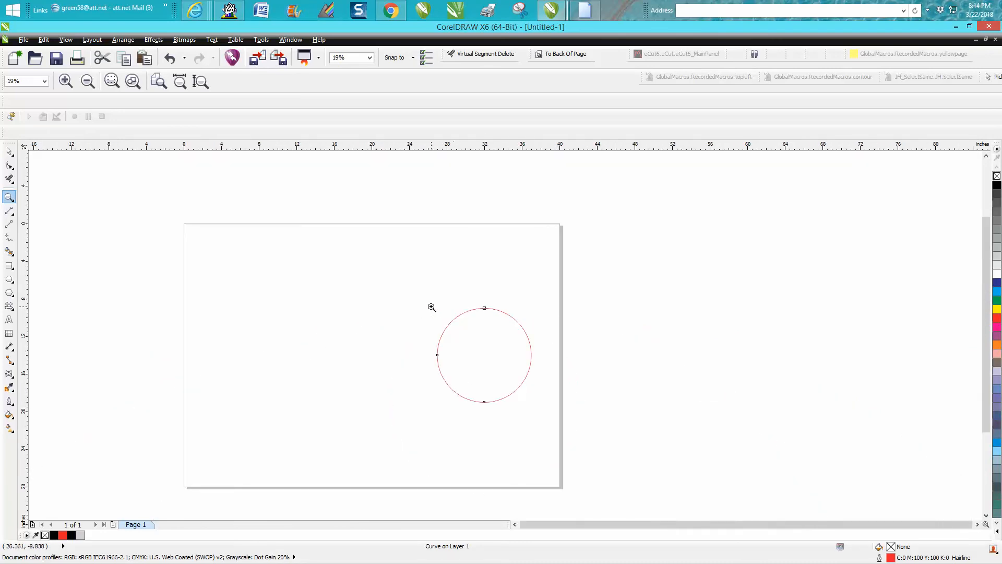
Zoom closer on the node where the two halves meet at the circle's top
left_click(11, 197)
left_click_drag(433, 296, 566, 419)
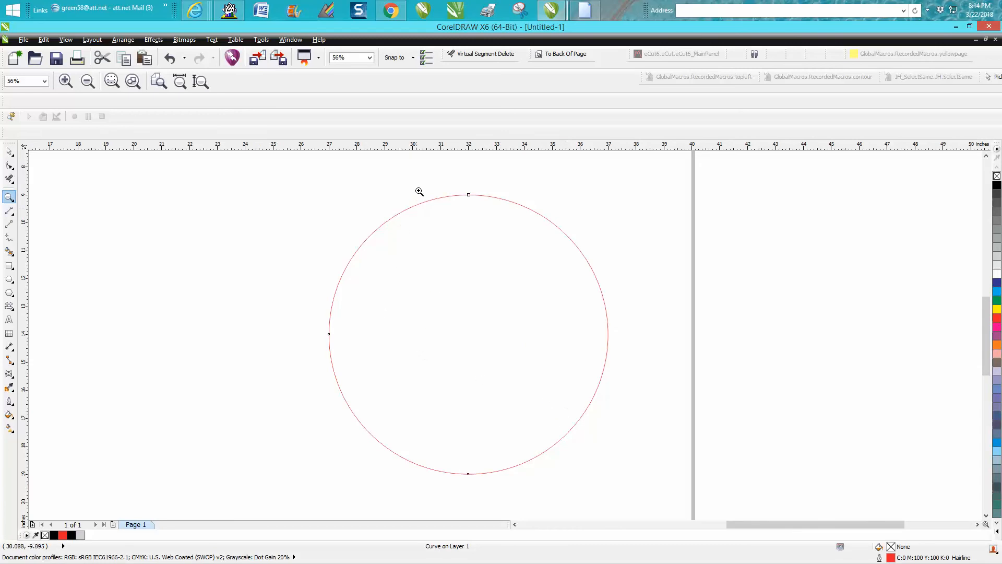
left_click_drag(420, 185, 521, 235)
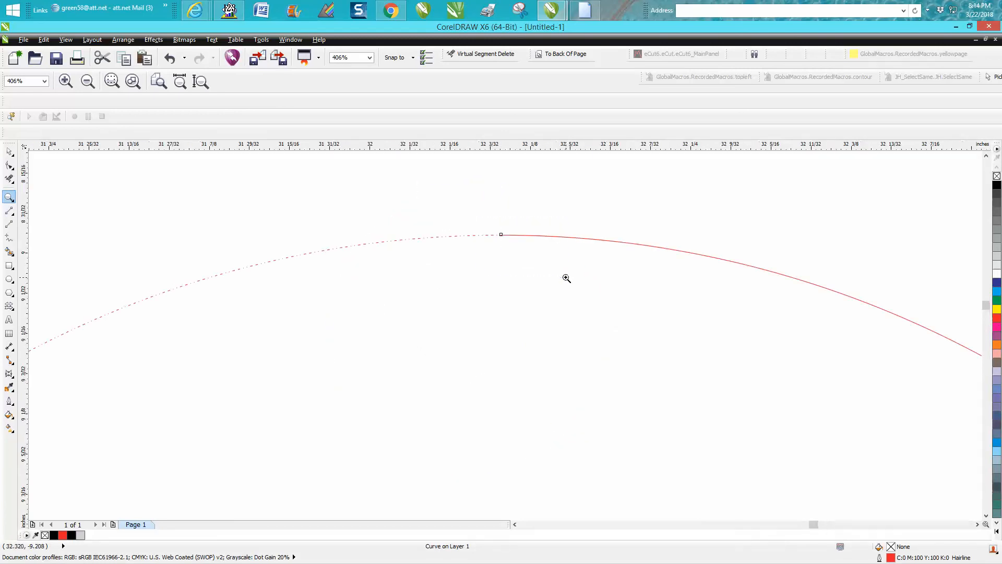
left_click_drag(478, 220, 569, 277)
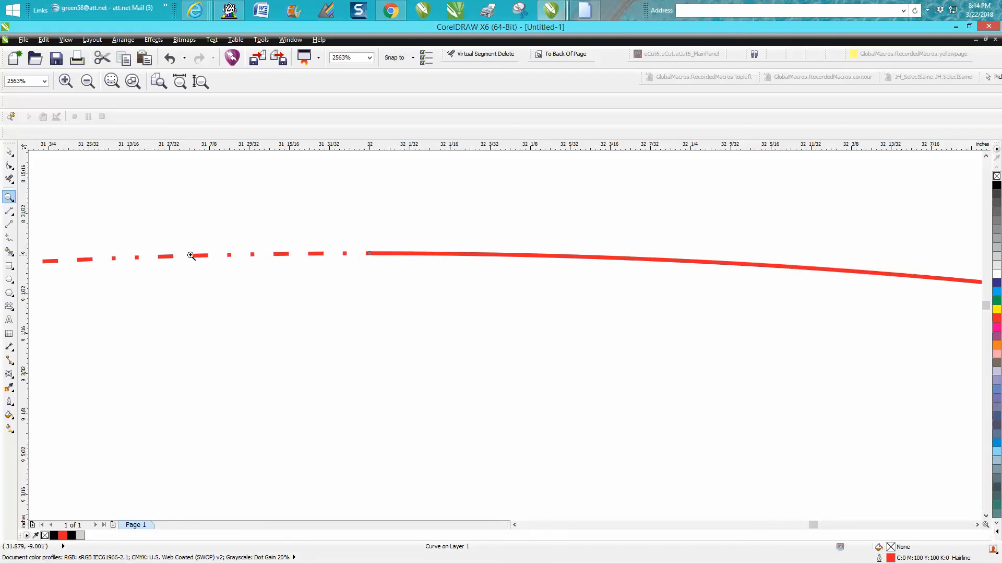
scroll(111, 257, "down", 2)
scroll(306, 276, "down", 2)
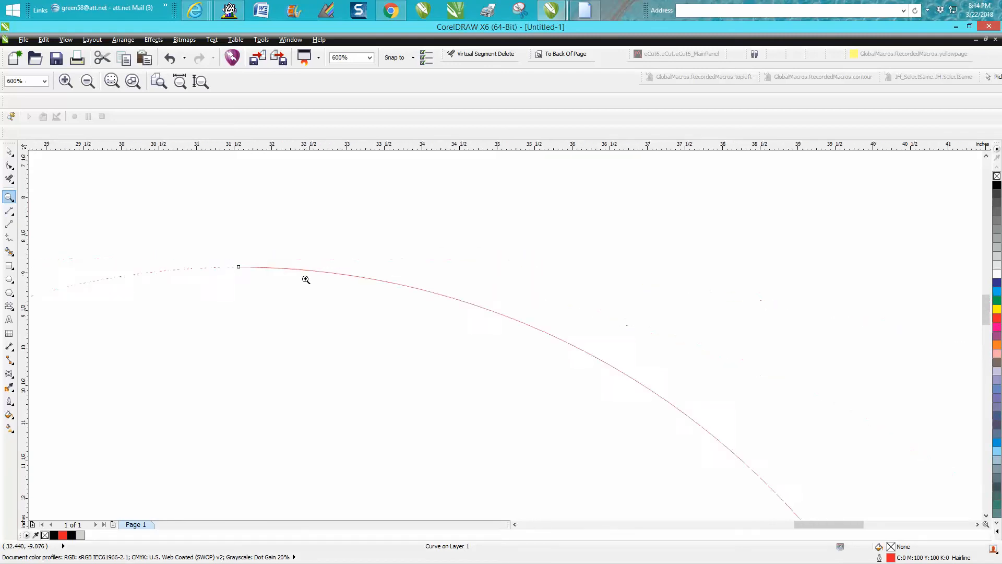
scroll(336, 273, "down", 2)
scroll(337, 273, "down", 1)
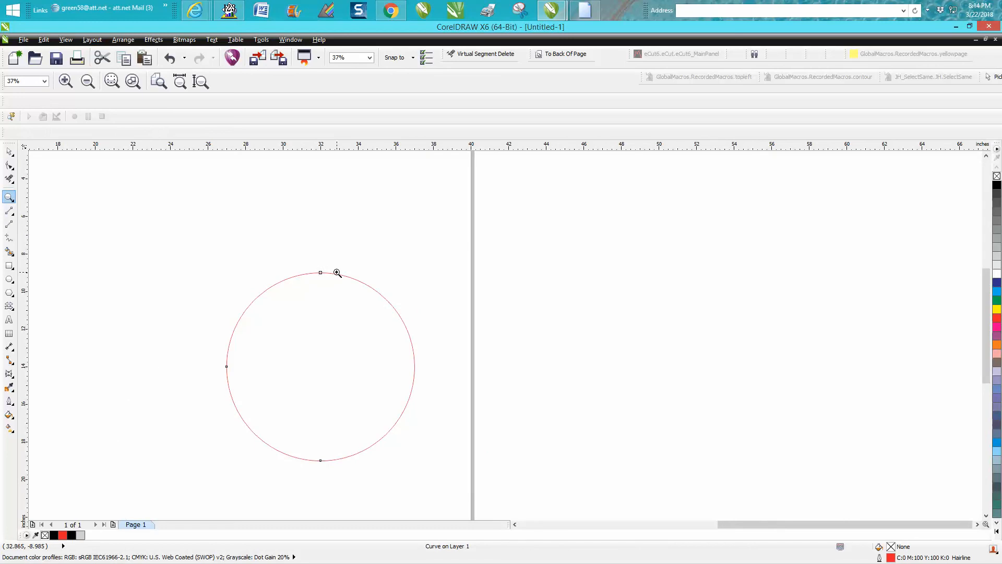
left_click(11, 179)
Draw a vertical line left of the circle and centre-align circle and line
left_click(11, 224)
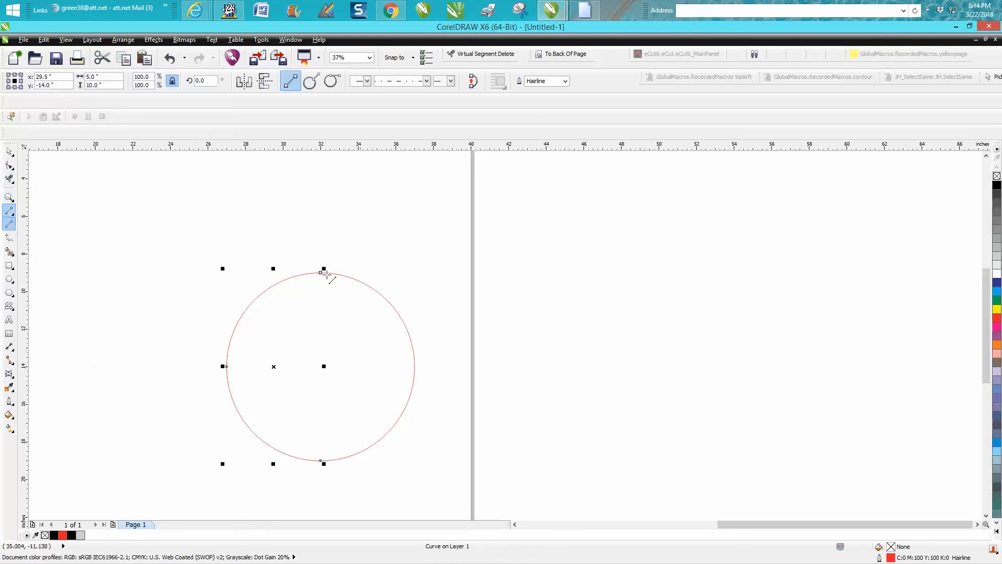
left_click_drag(139, 194, 140, 487)
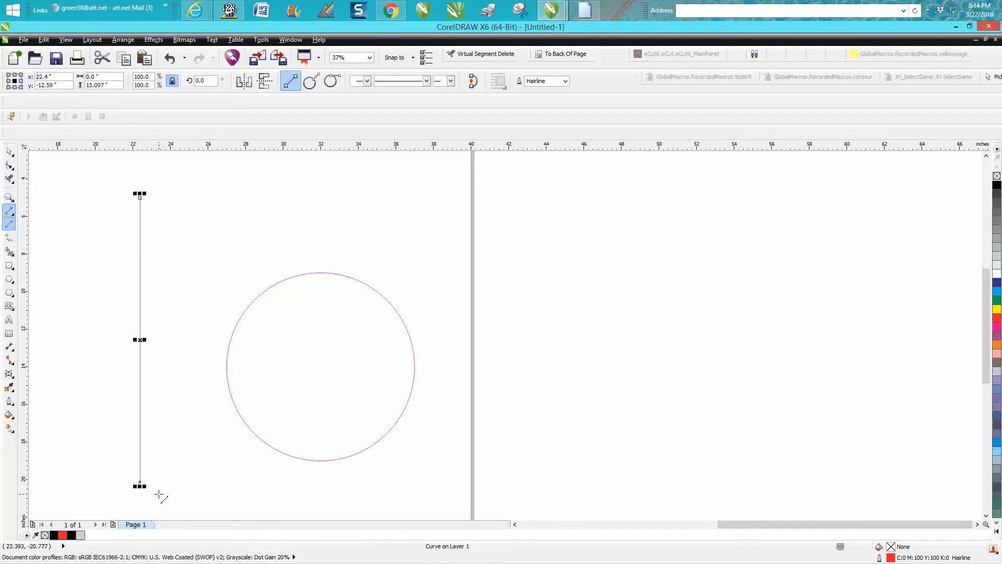
left_click(10, 151)
mouse_move(199, 241)
left_mouse_down()
mouse_move(291, 423)
mouse_move(454, 491)
left_mouse_up()
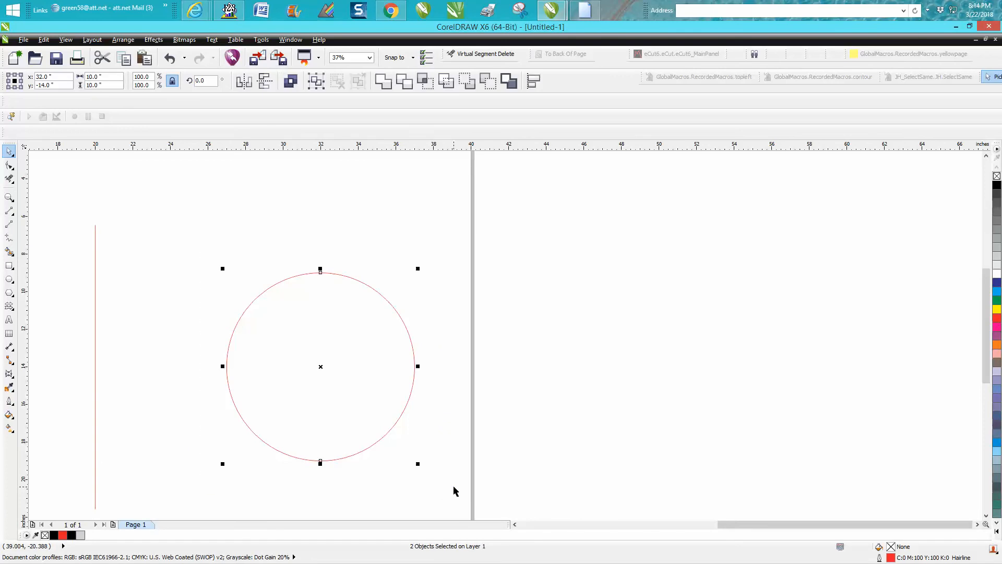
key("c")
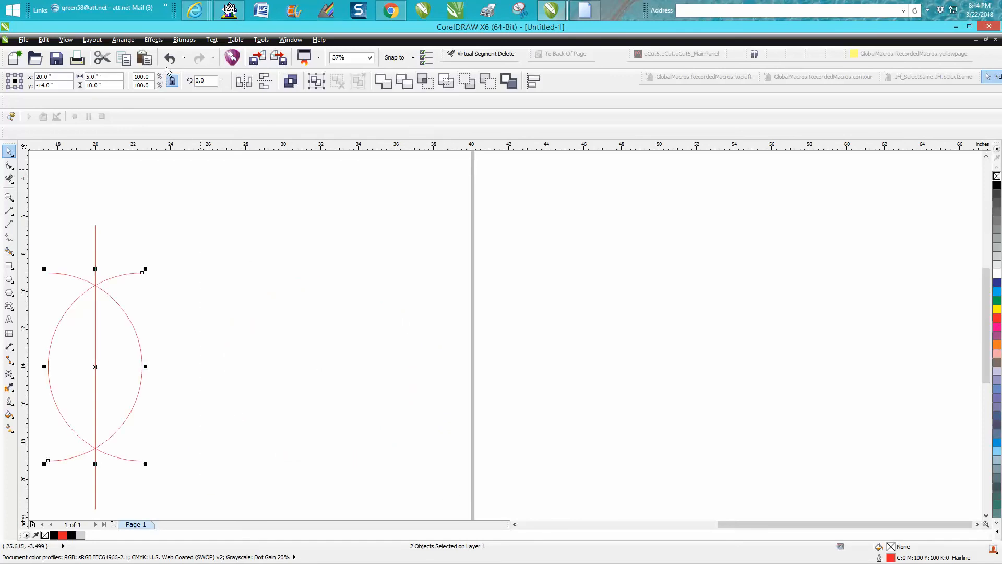
Undo the move, group circle with line, and centre the circle on the line
left_click(168, 59)
left_click_drag(191, 230, 444, 470)
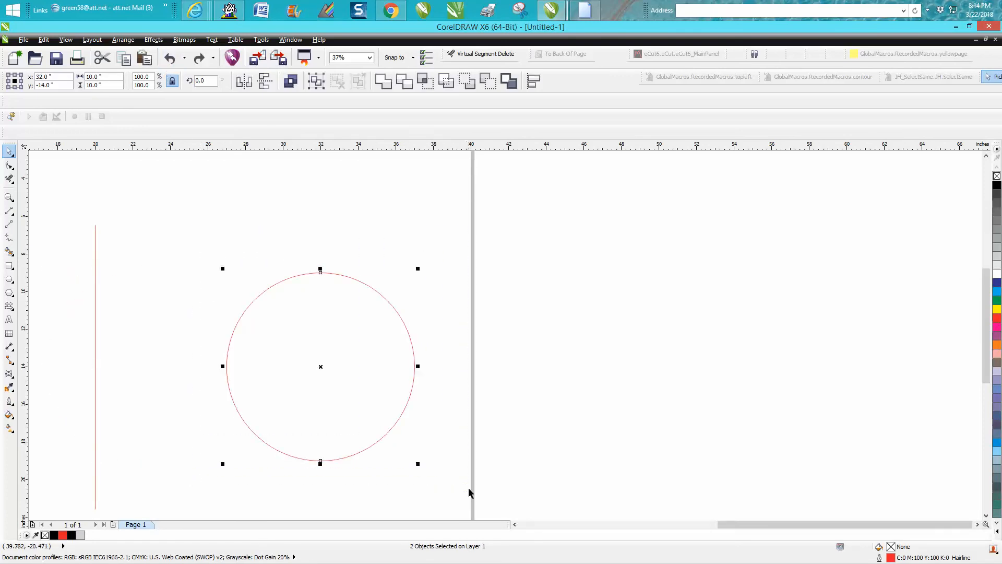
key("ctrl+g")
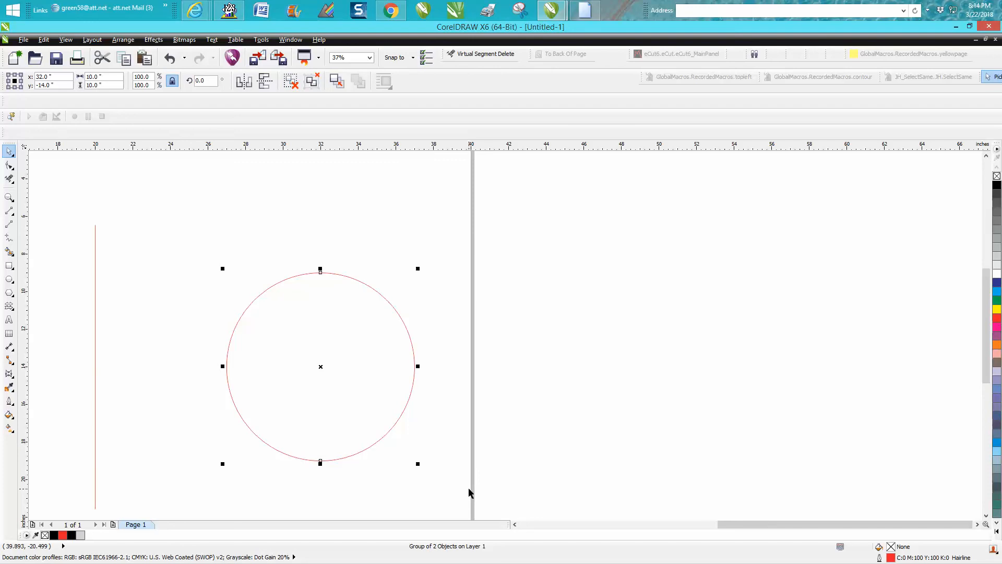
key("c")
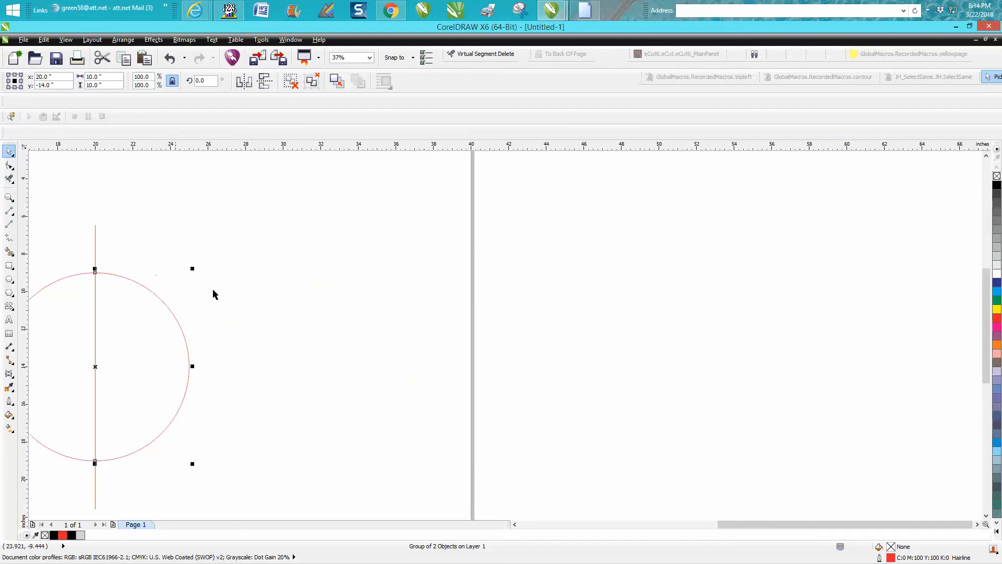
scroll(214, 294, "down", 2)
Ungroup the circle and line, then delete the circle's left half
left_click(9, 179)
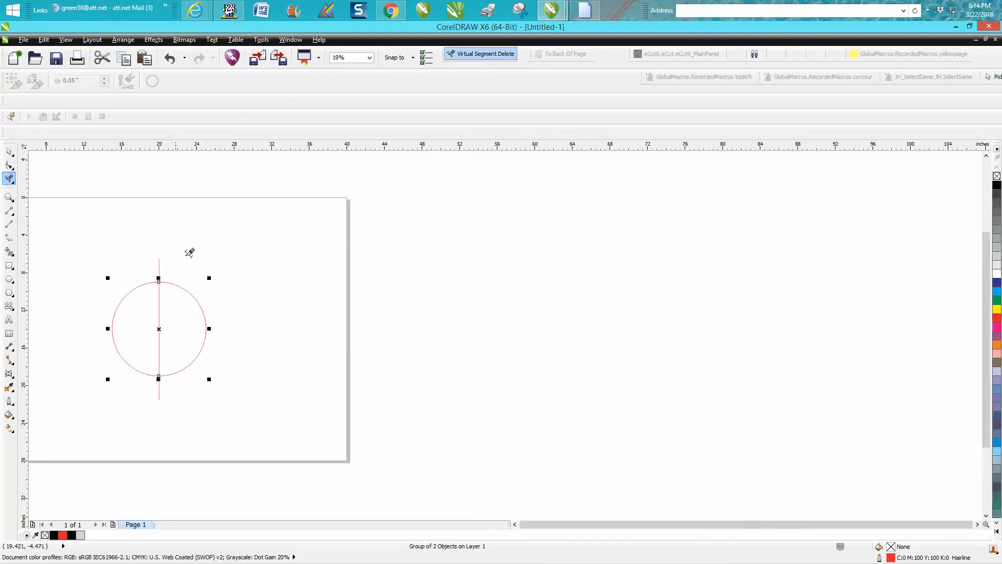
left_click(10, 151)
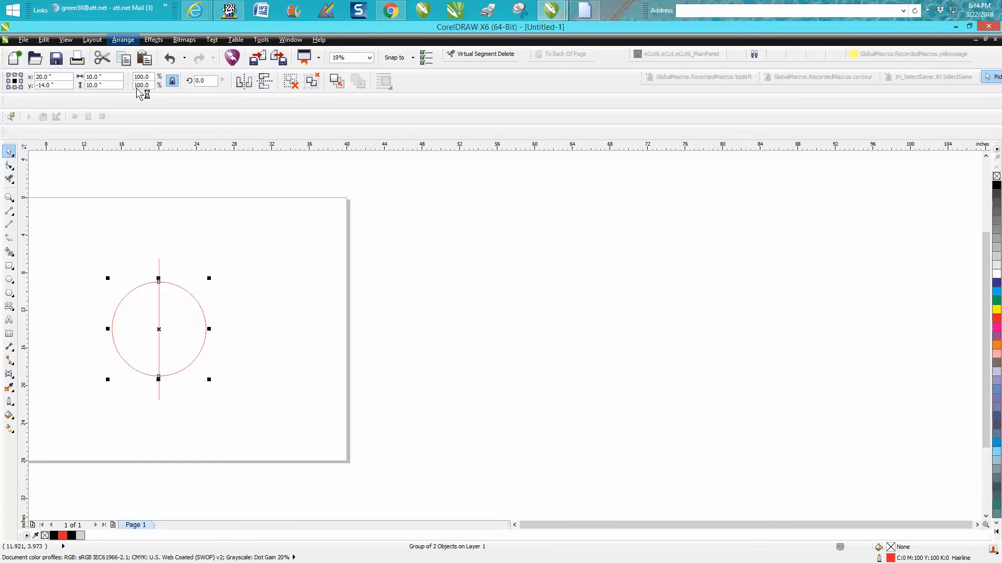
left_click(123, 39)
left_click(143, 110)
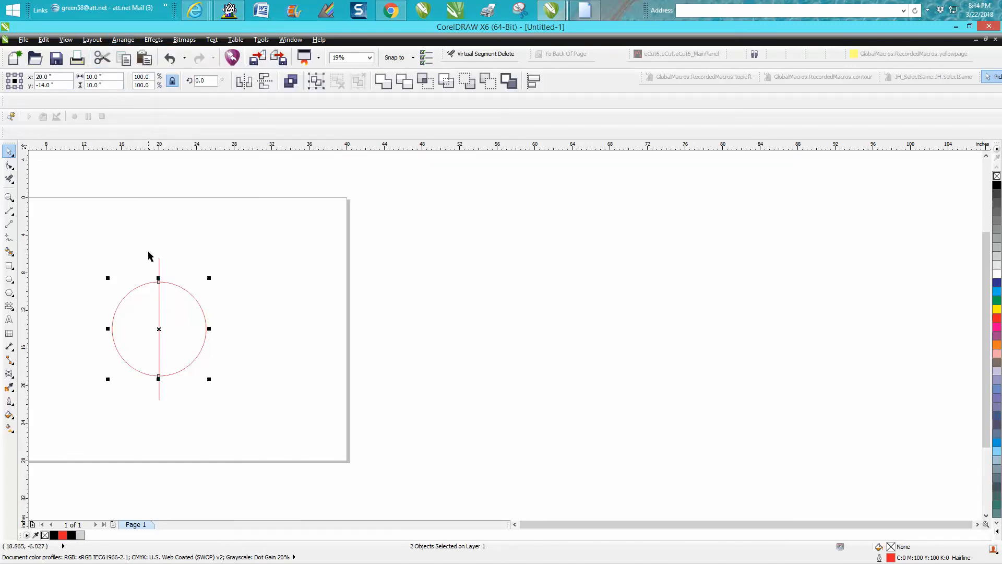
left_click(134, 258)
left_click(134, 286)
key("Delete")
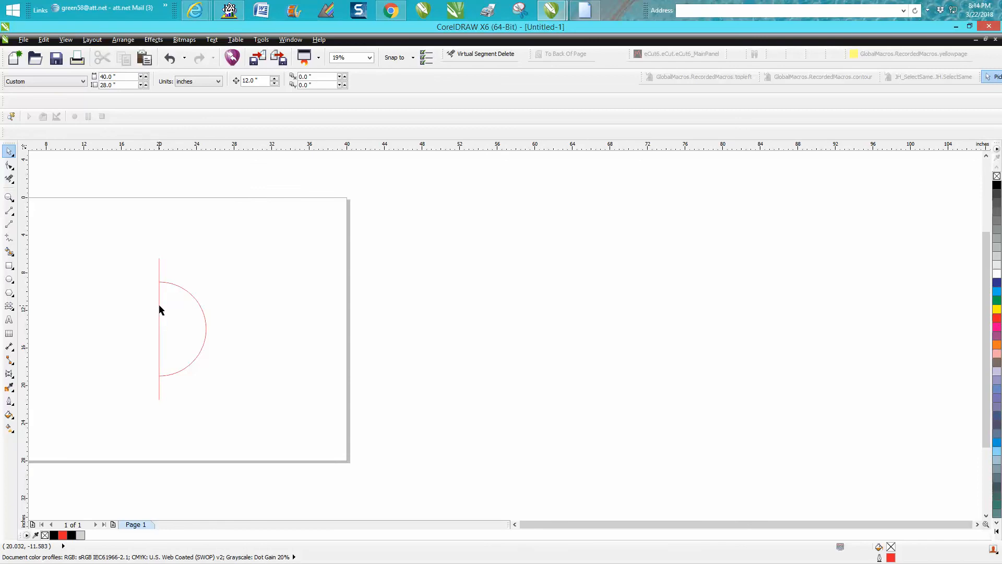
Trim the vertical line ends sticking out above and below the arc
left_click(10, 197)
left_click_drag(134, 243, 243, 415)
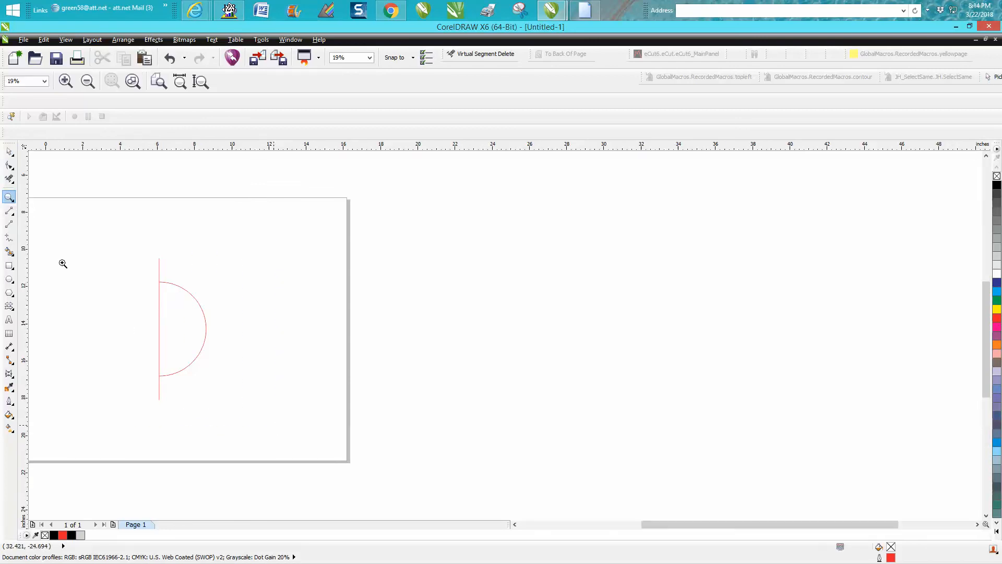
left_click(10, 178)
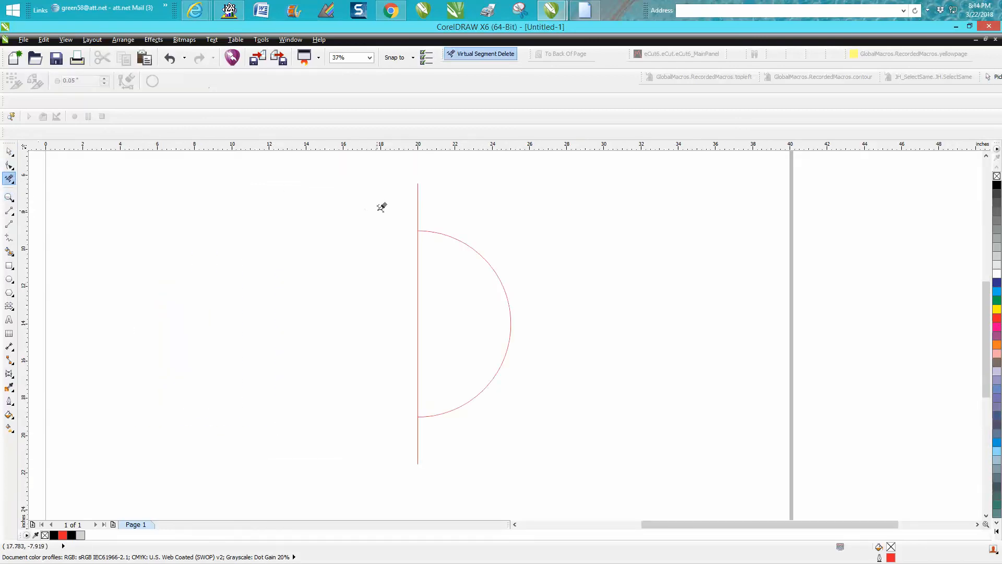
left_click(418, 204)
left_click(419, 438)
Select the closed half-circle shape to check it, then deselect
left_click(10, 154)
left_click(10, 154)
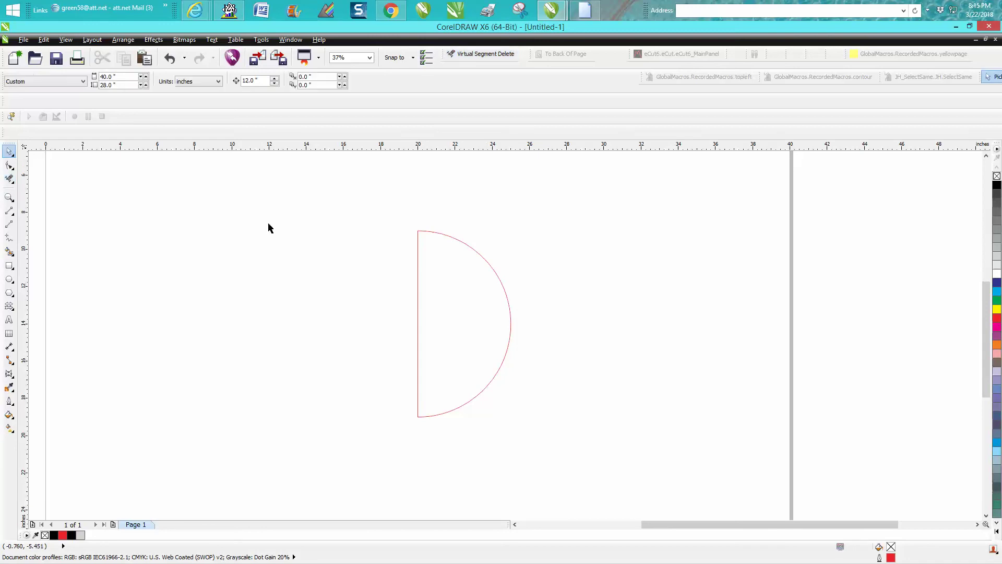
left_click(424, 291)
key("Escape")
Give the half-circle's straight vertical edge a dashed outline style, keeping the arc solid
left_click(419, 290)
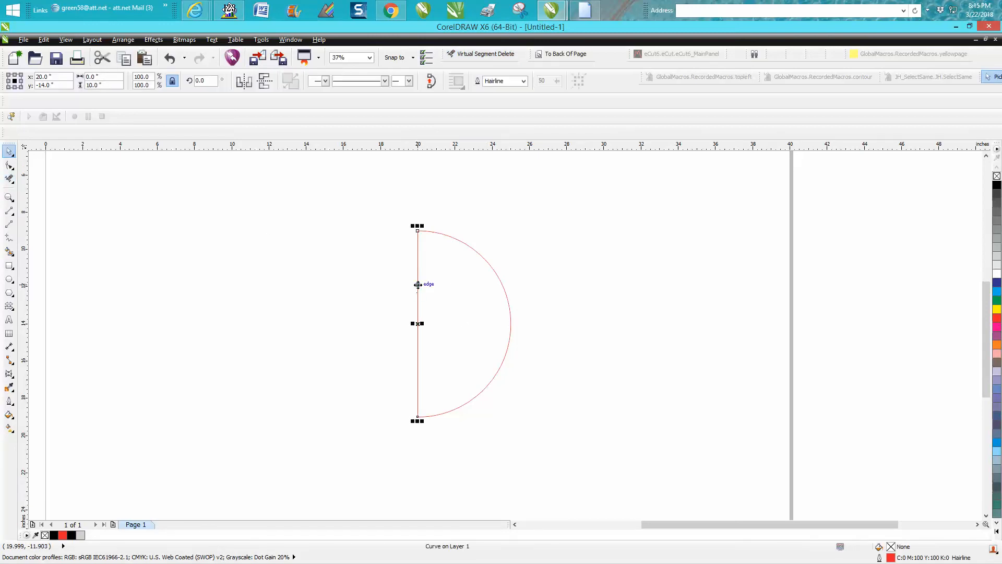
double_click(891, 558)
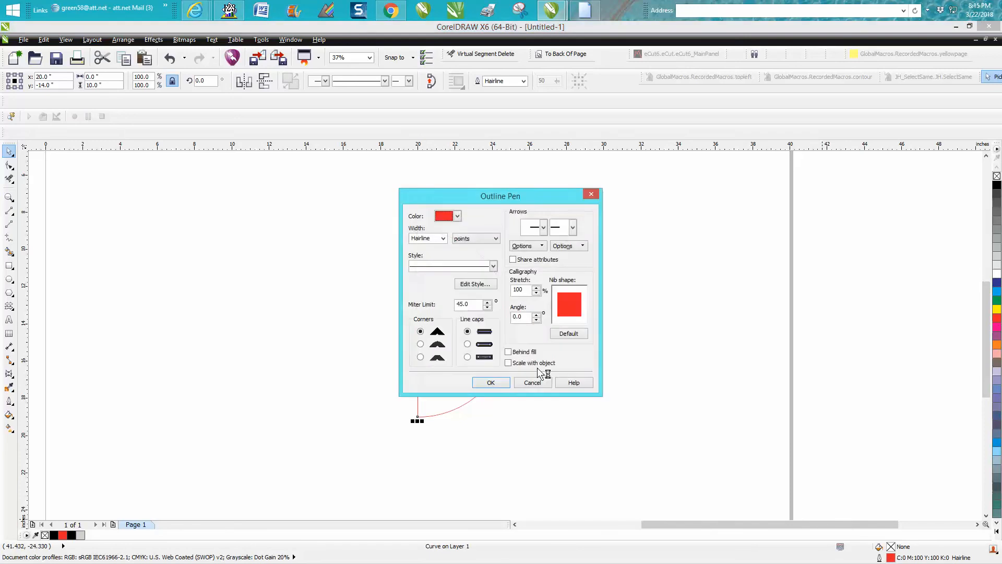
left_click(494, 267)
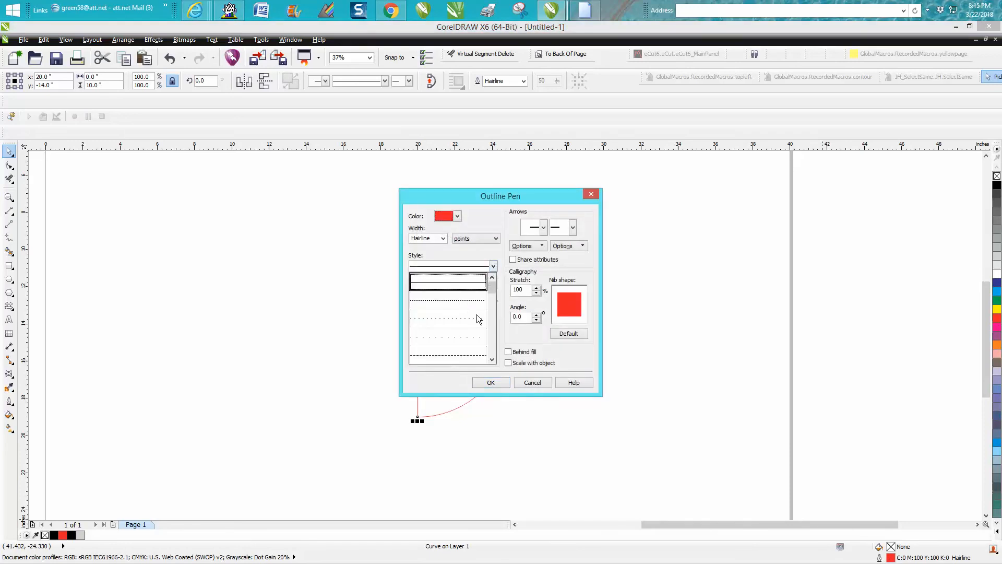
left_click(454, 357)
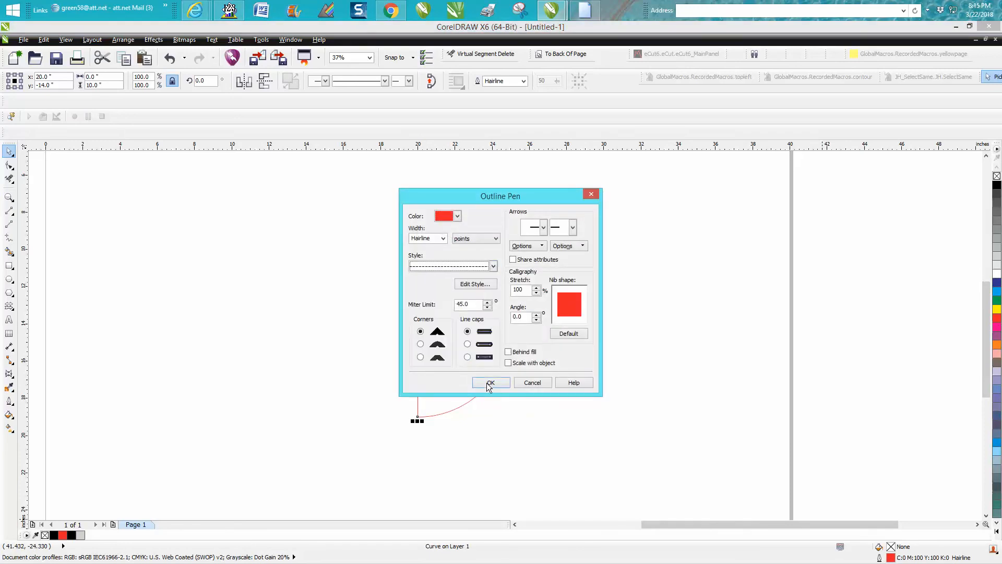
left_click(492, 382)
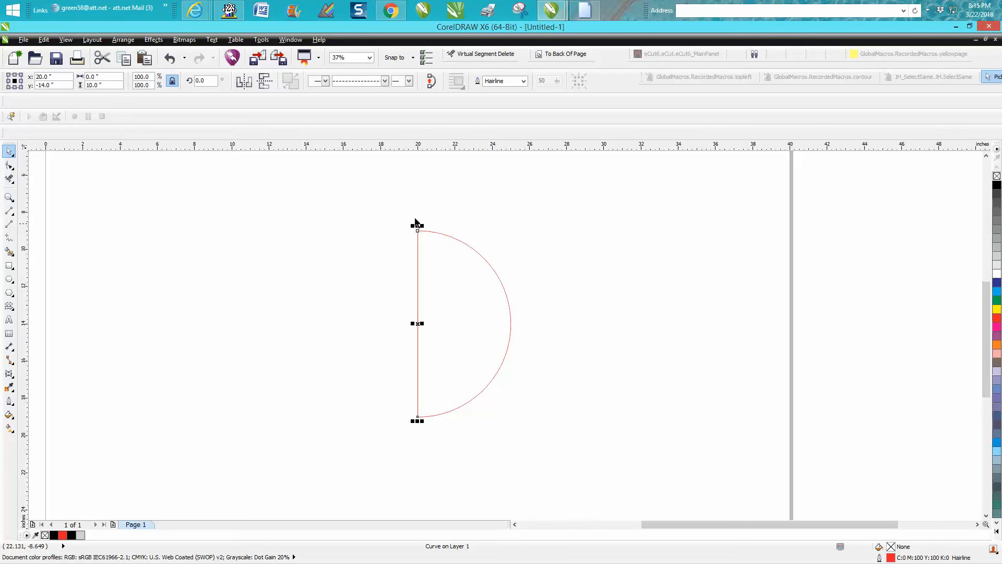
left_click(10, 200)
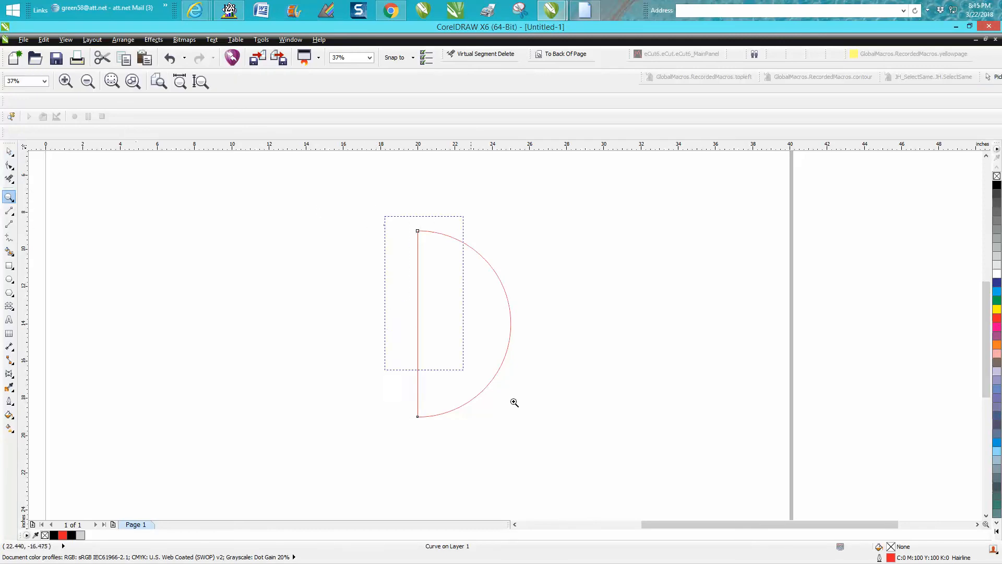
left_click_drag(383, 217, 642, 480)
left_click_drag(352, 161, 404, 197)
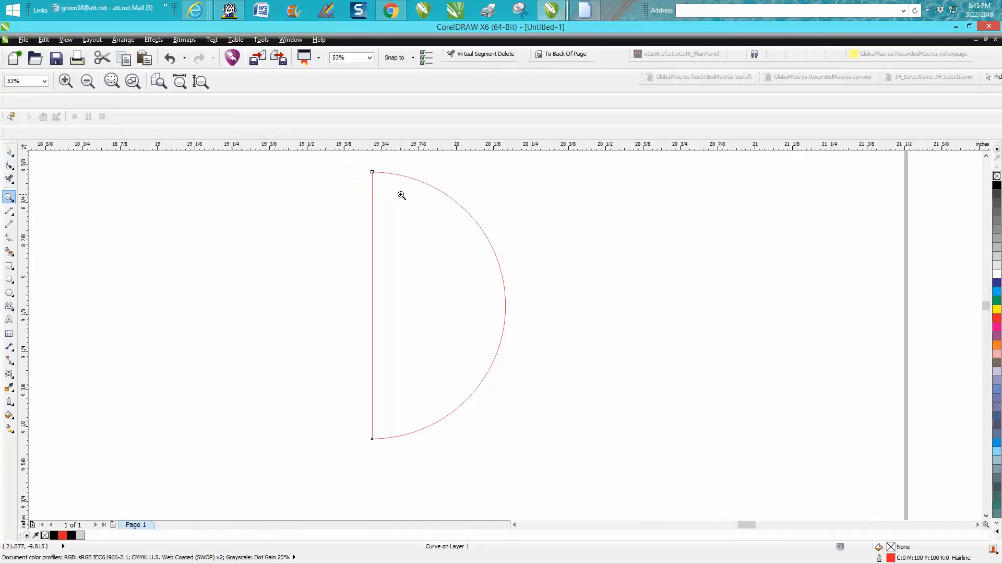
left_click_drag(429, 247, 521, 314)
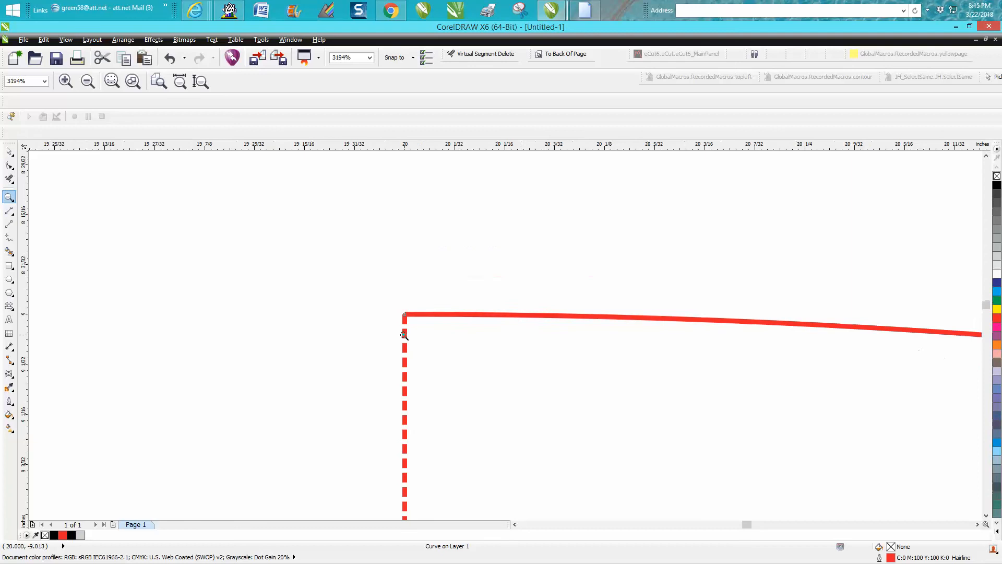
right_click(392, 318)
right_click(385, 311)
right_click(382, 307)
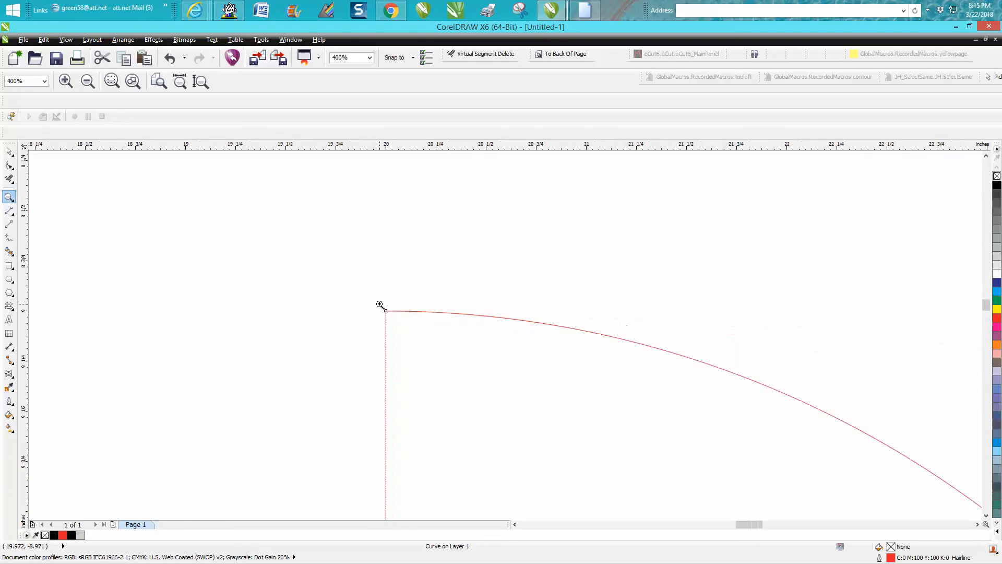
right_click(380, 304)
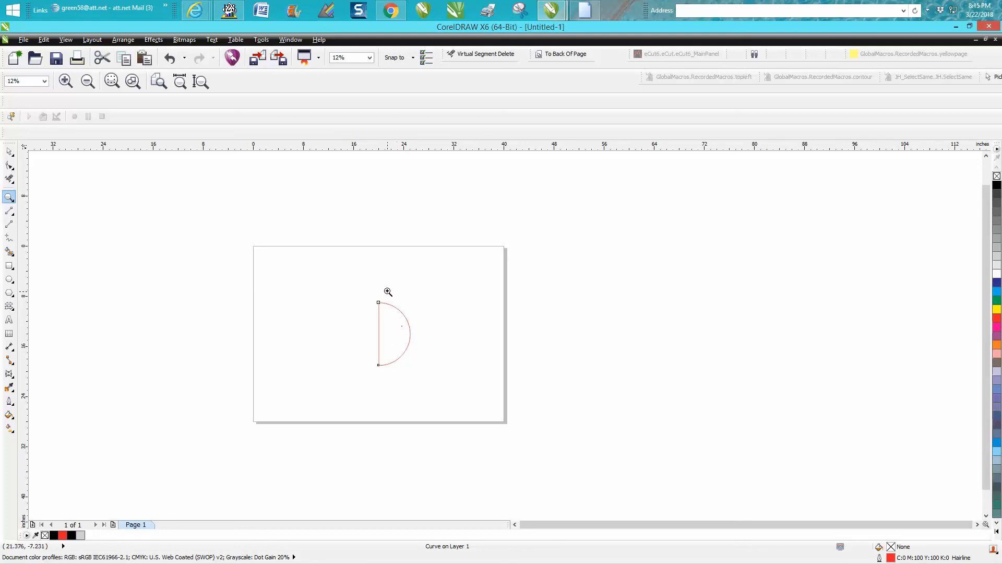
left_click_drag(474, 390, 474, 391)
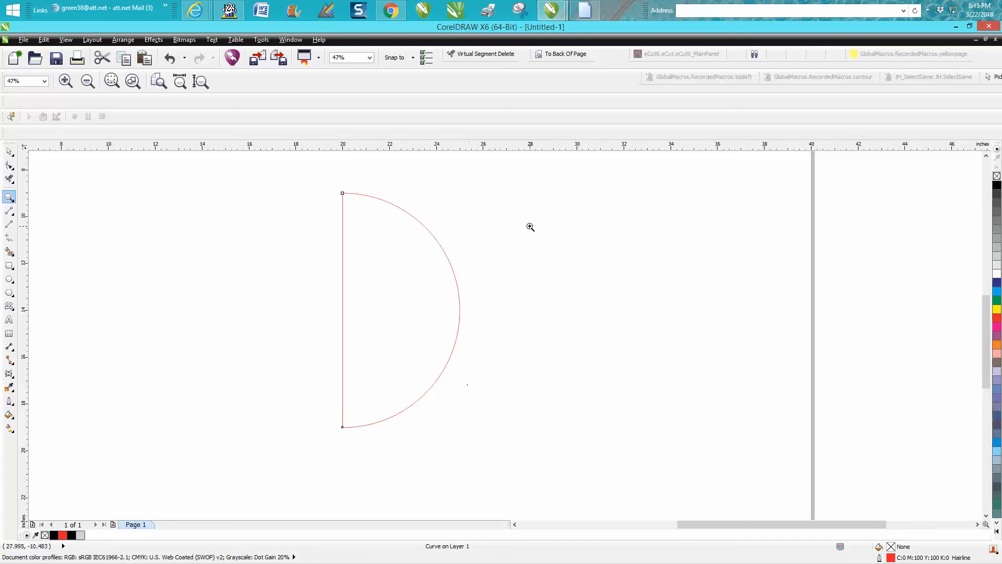